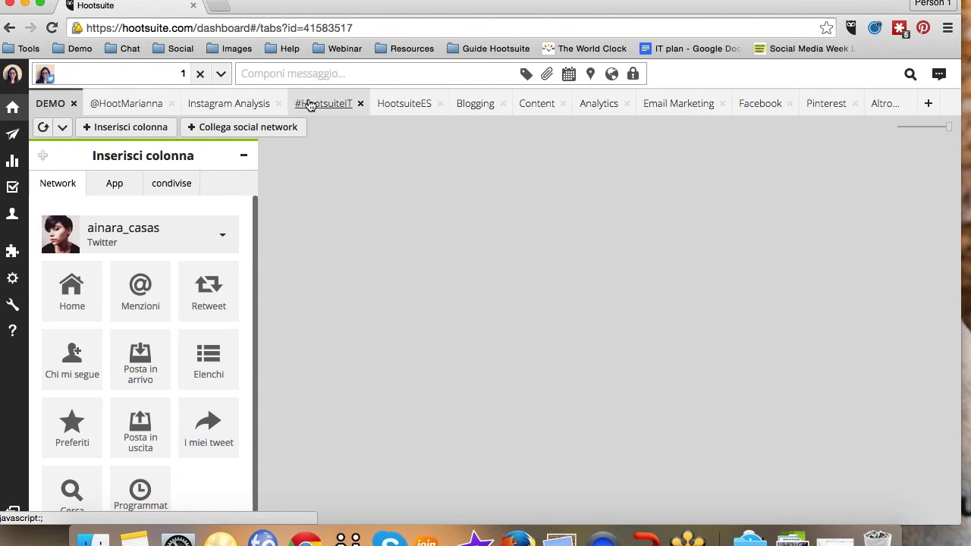
Open the message composer and look through the list of social profiles available for posting, including their favourite and pin options.
click(311, 74)
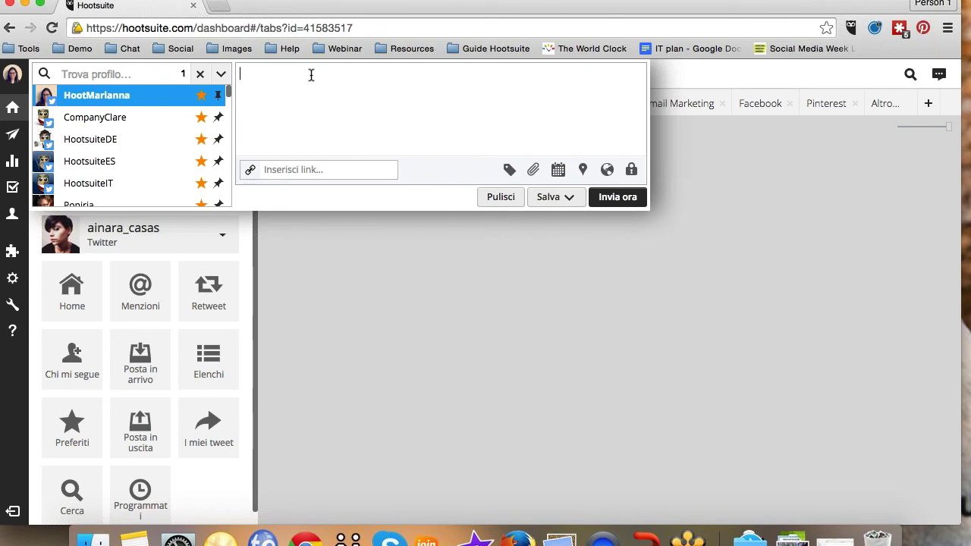
mouse_move(156, 106)
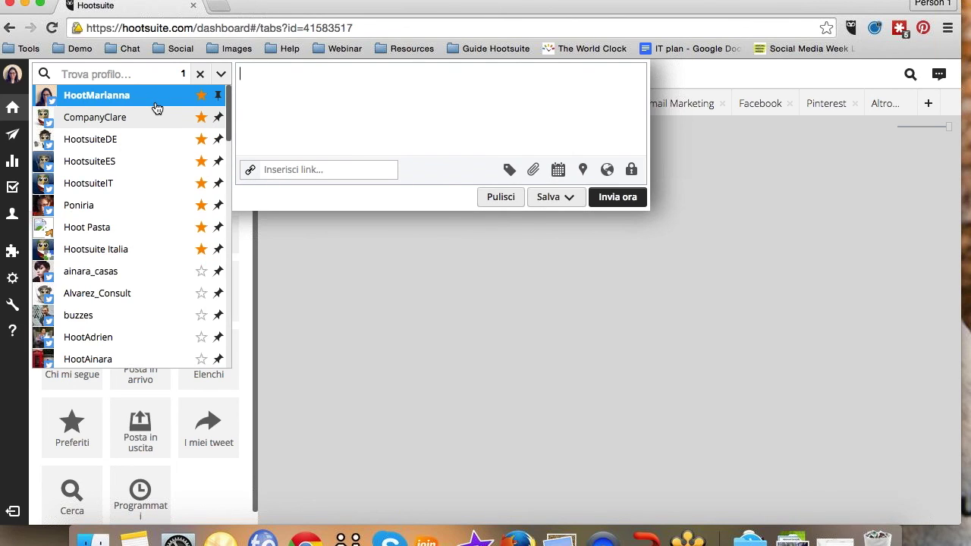
scroll(136, 250, down, 1)
scroll(135, 263, down, 3)
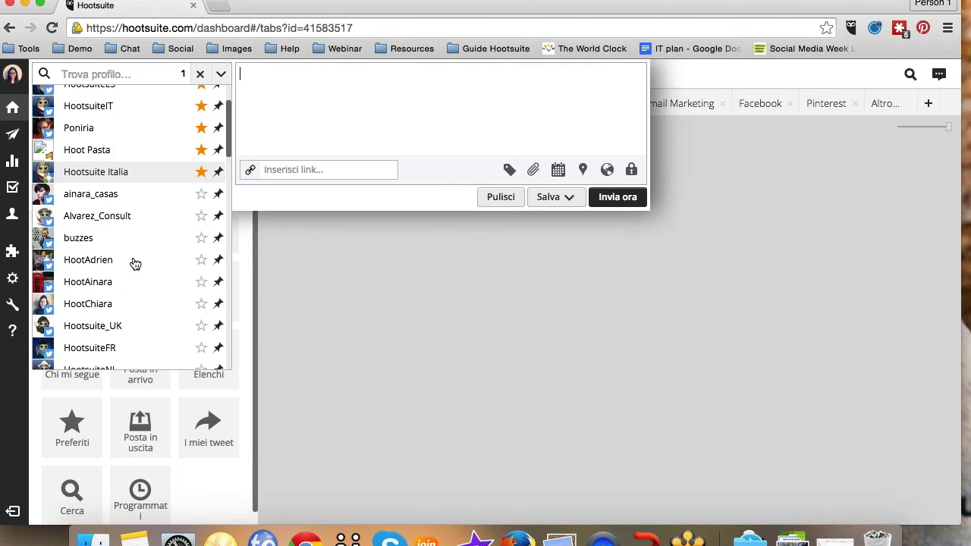
scroll(135, 264, up, 5)
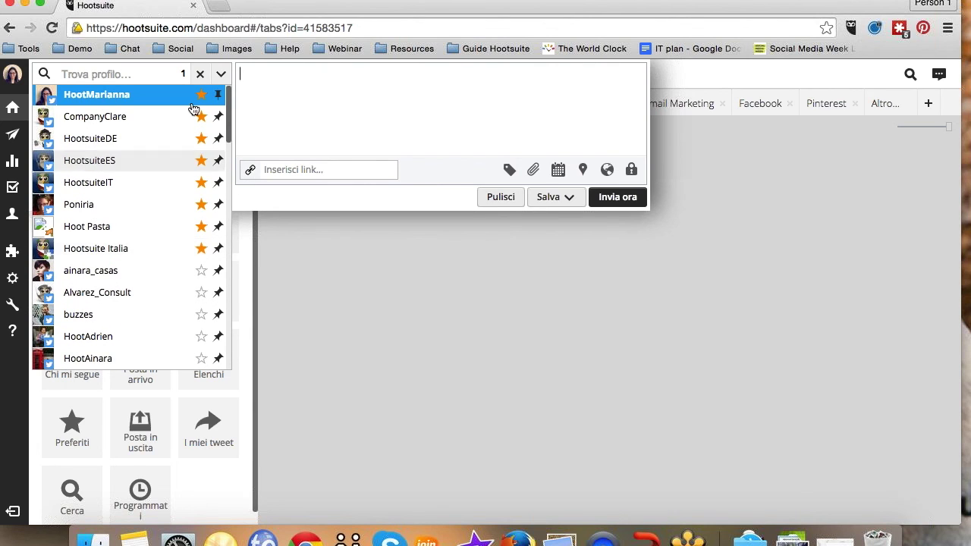
click(202, 248)
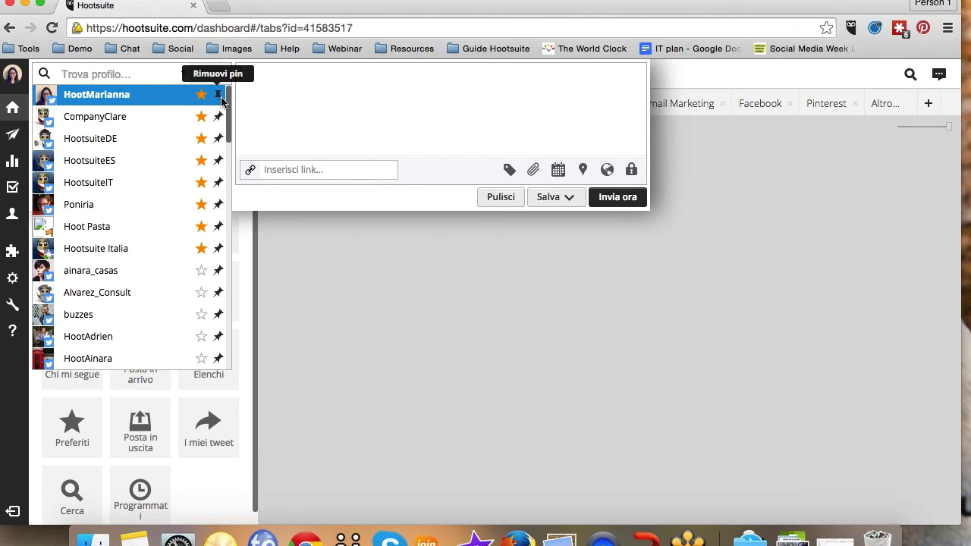
Write the message "Ciao a tutti e benvenuti a questo webinar su Hootsuite in italiano! #HootsuitePro #Hootsuite #HootHoot".
click(286, 78)
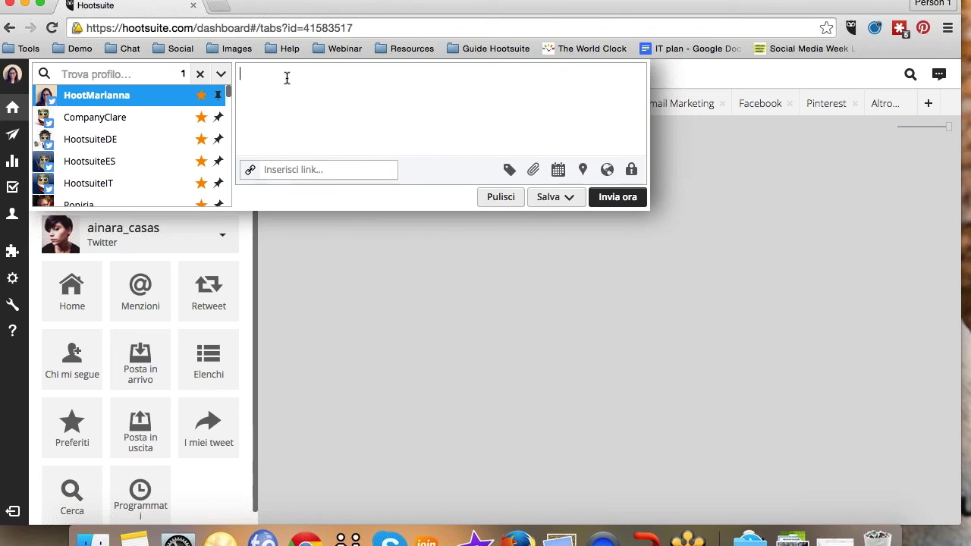
text(ciao)
key(super+a)
text(Ciao a tutti e benvenuti a questo webinar su Hootsuite in italiano! #HootsuitePro #Hootsuite #HootHoot)
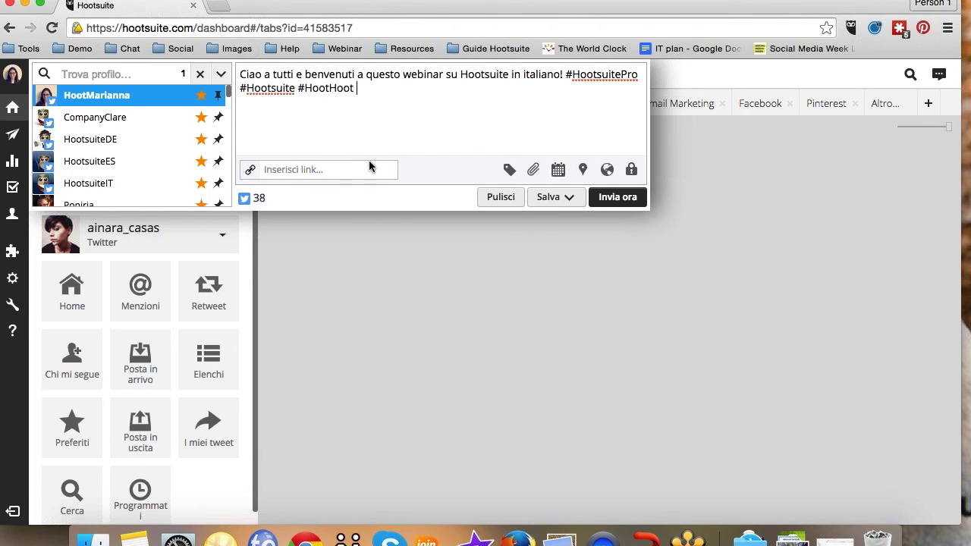
Open blog.hootsuite.com/how-to-promote-a-boring-brand-on-social-media/ in a new browser tab and add its full address to the end of the Hootsuite message.
click(218, 7)
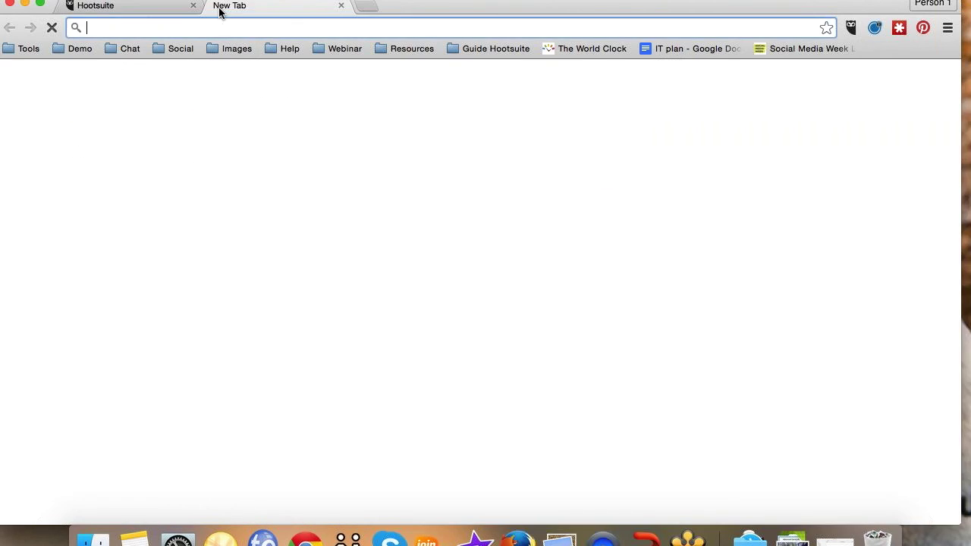
text(bl)
key(Down)
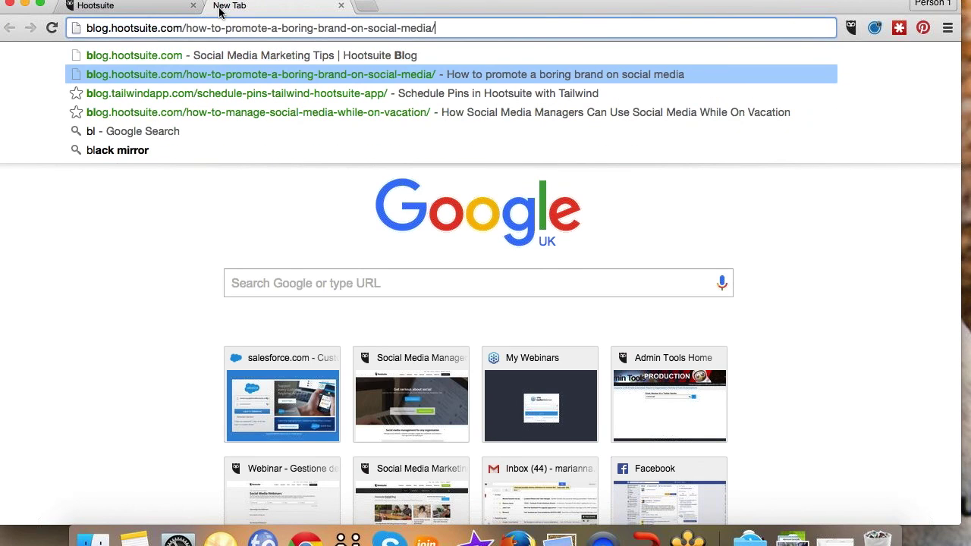
key(Return)
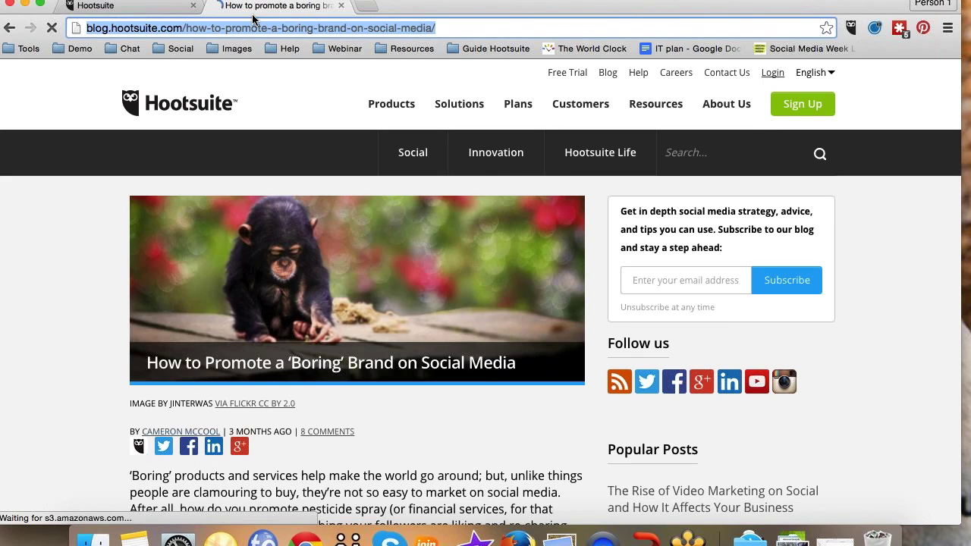
click(126, 12)
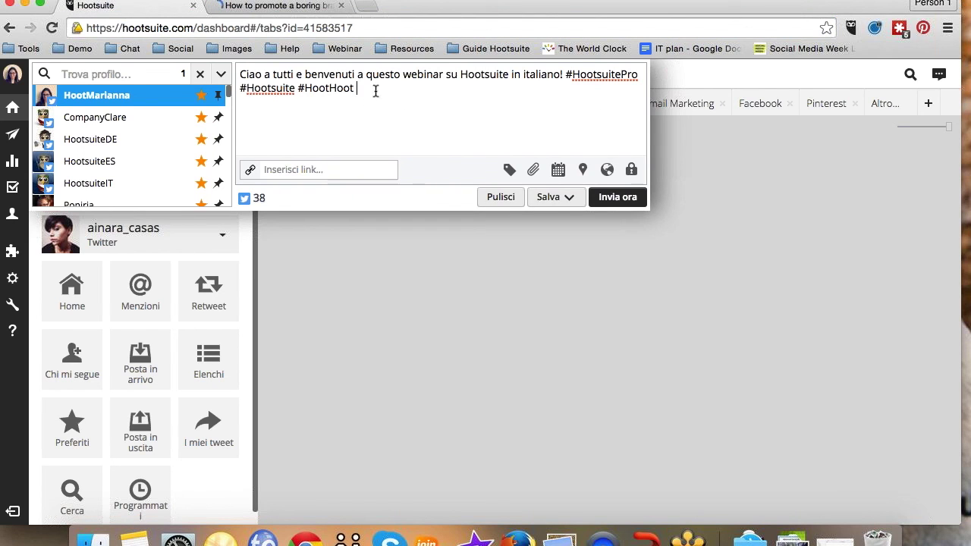
text(http://blog.hootsuite.com/how-to-promote-a-boring-brand-on-social-media/)
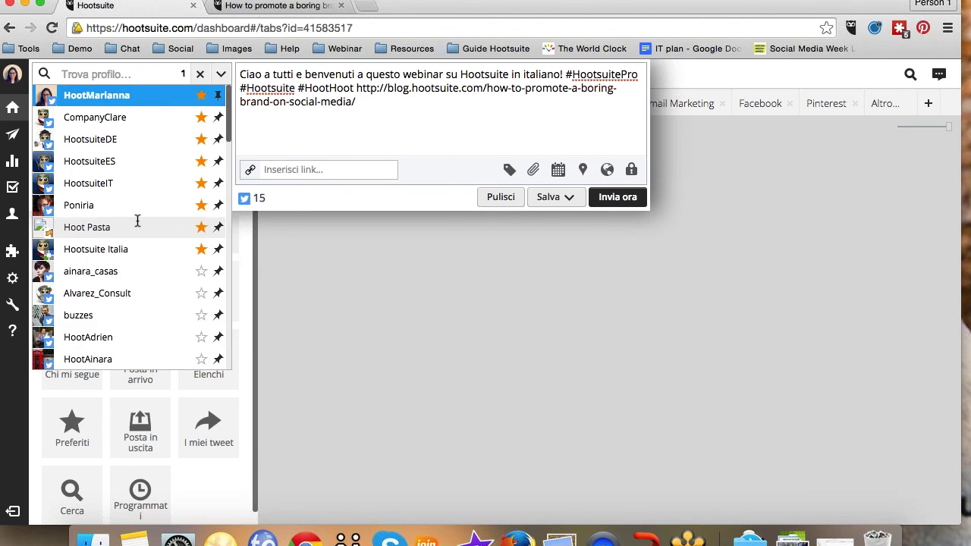
Move the article's address from the message text into the link field and insert it as a shortened URL.
mouse_move(354, 103)
mouse_down()
mouse_move(386, 89)
mouse_move(357, 89)
mouse_up()
key(super+x)
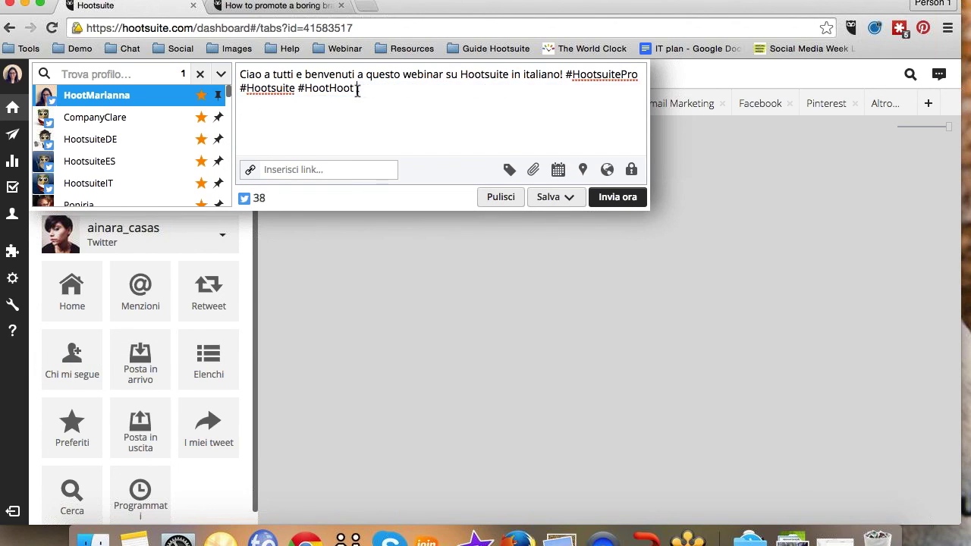
click(322, 168)
key(super+v)
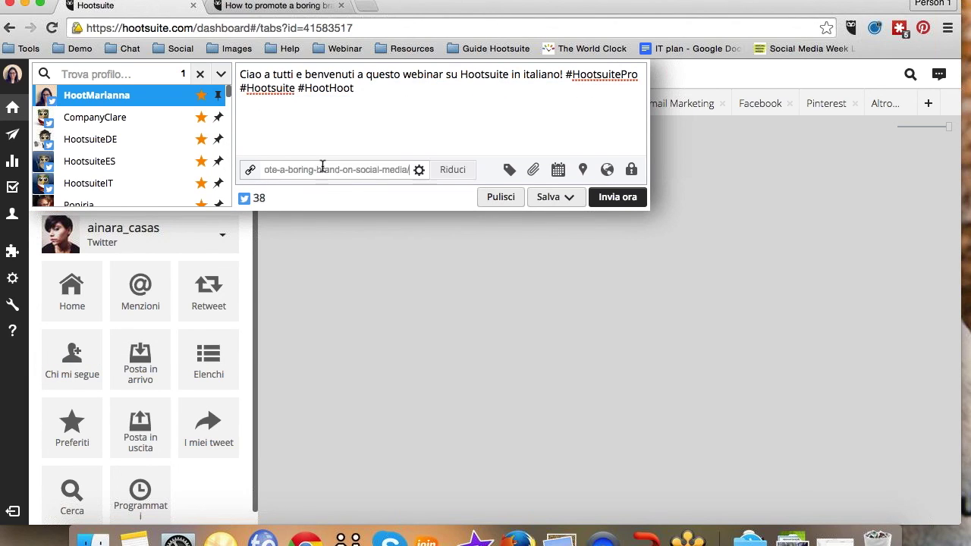
click(461, 176)
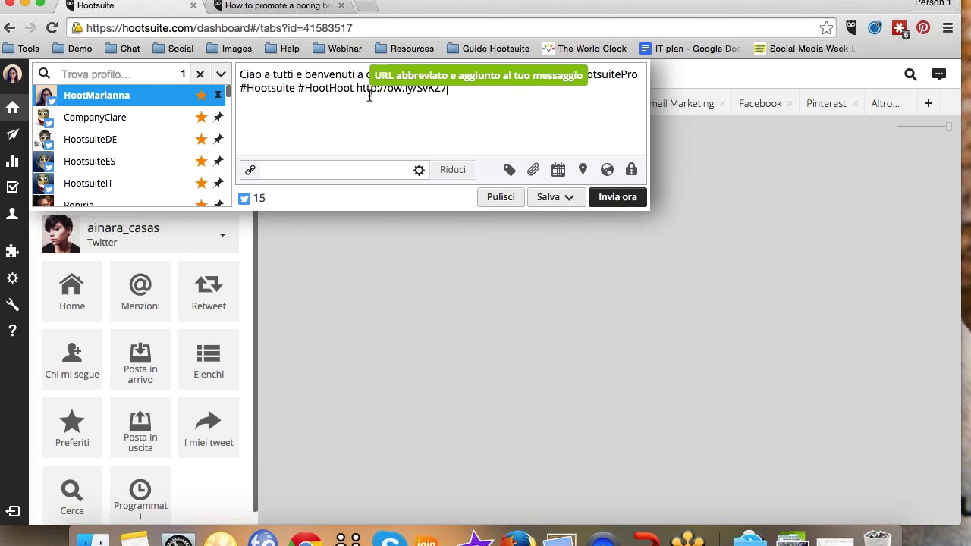
drag(356, 89, 451, 89)
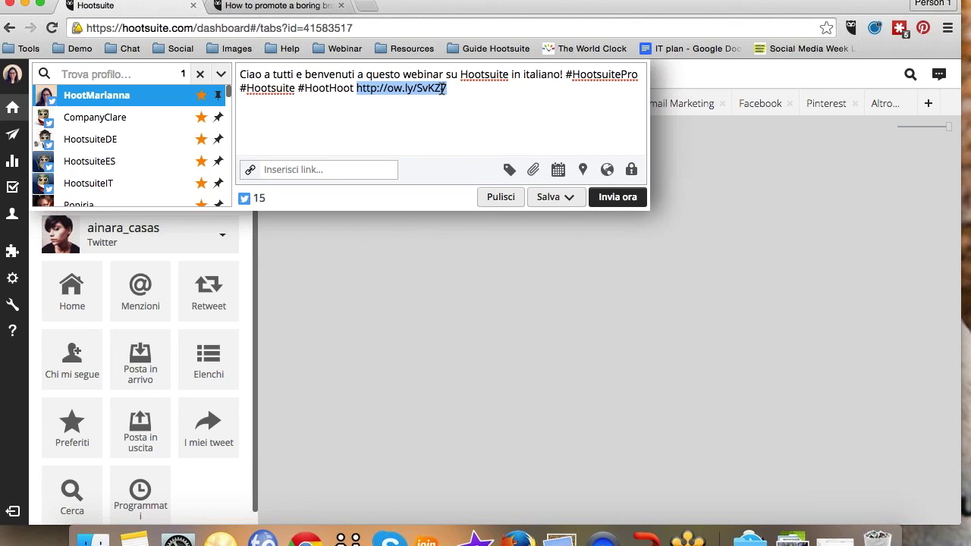
click(469, 91)
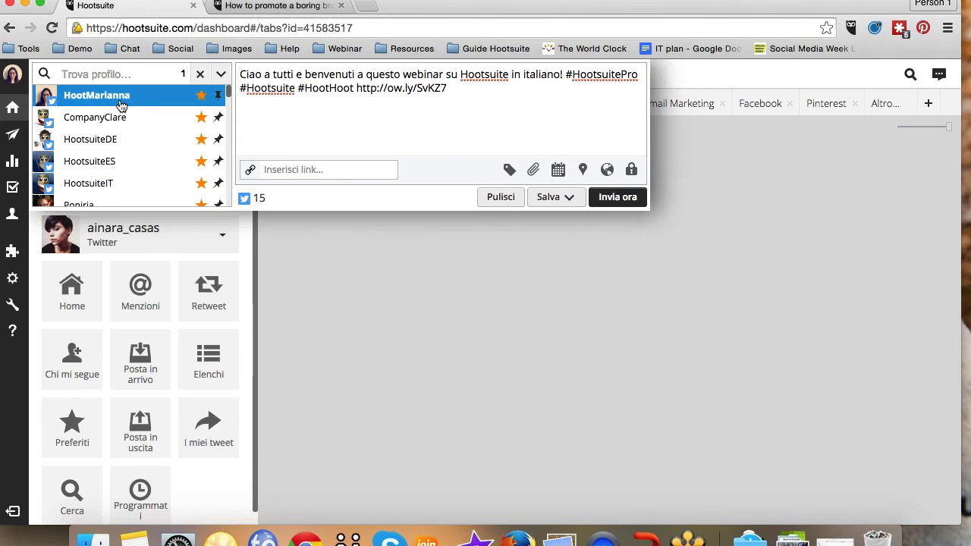
Add Hoot Pasta as a second posting profile and remove the thumbnail image from the link preview.
mouse_move(123, 105)
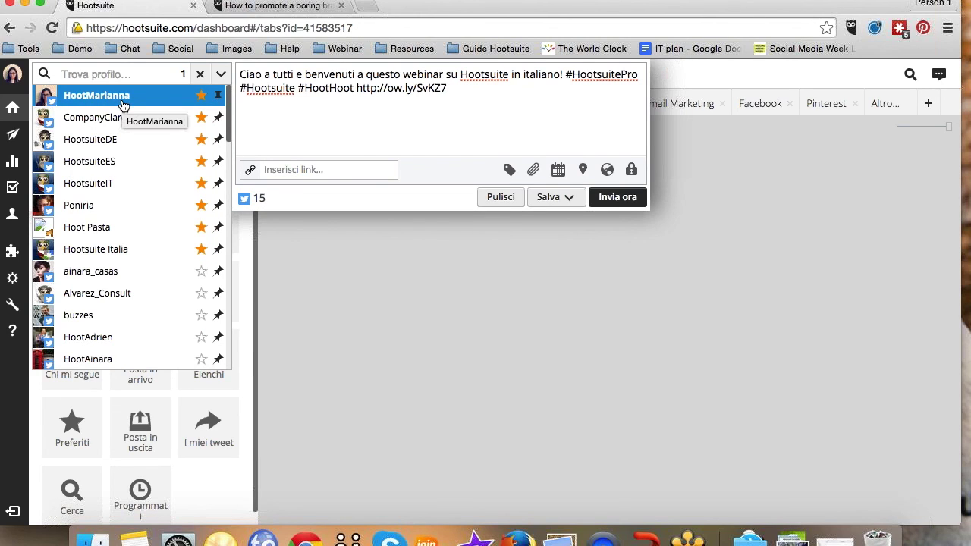
click(119, 228)
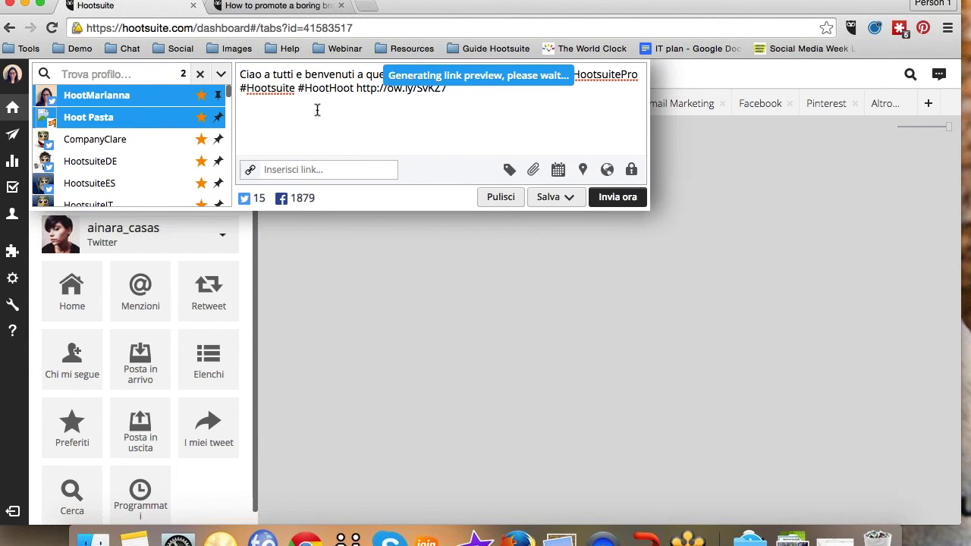
click(279, 288)
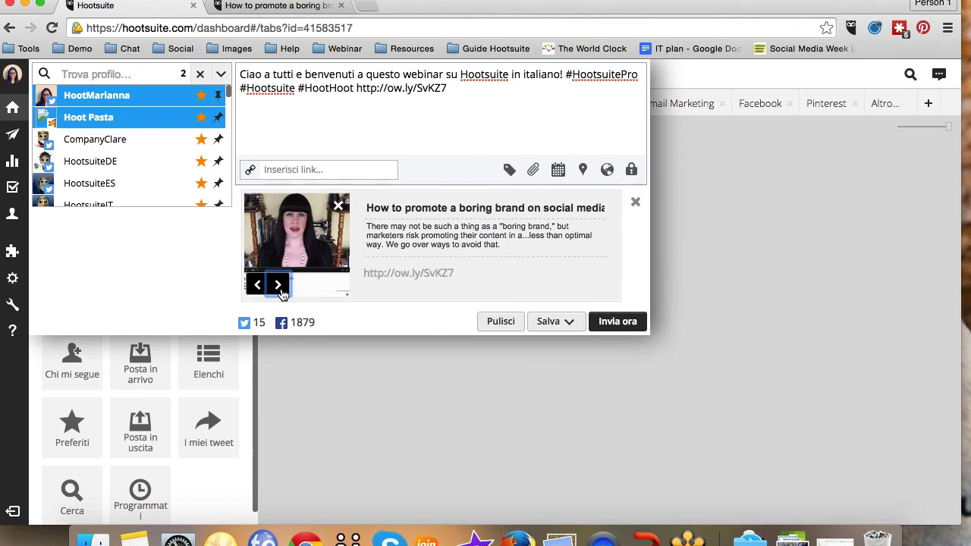
click(278, 287)
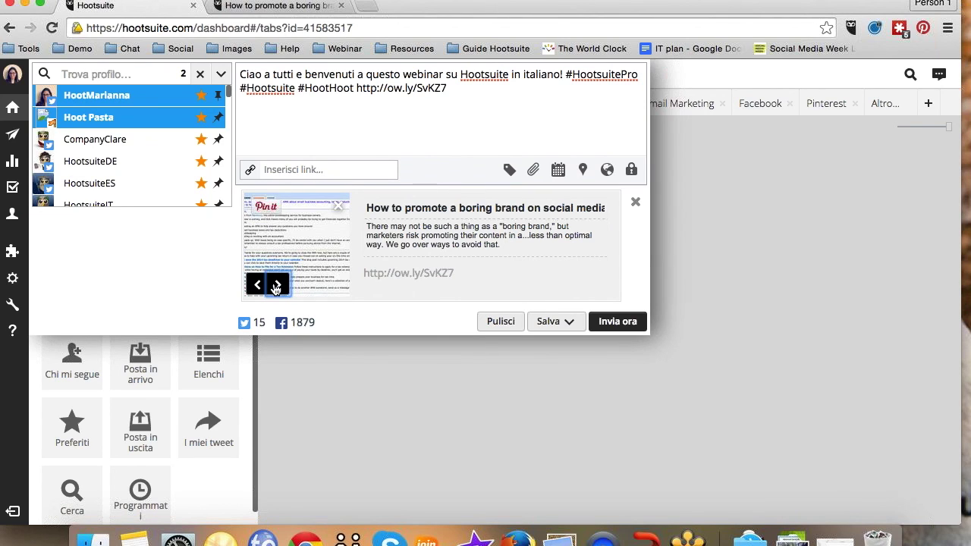
click(279, 286)
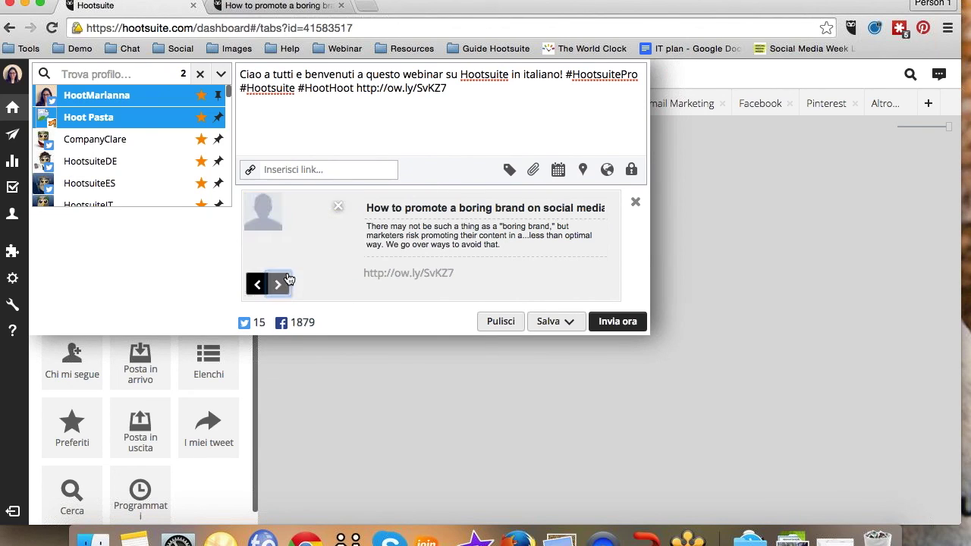
click(338, 211)
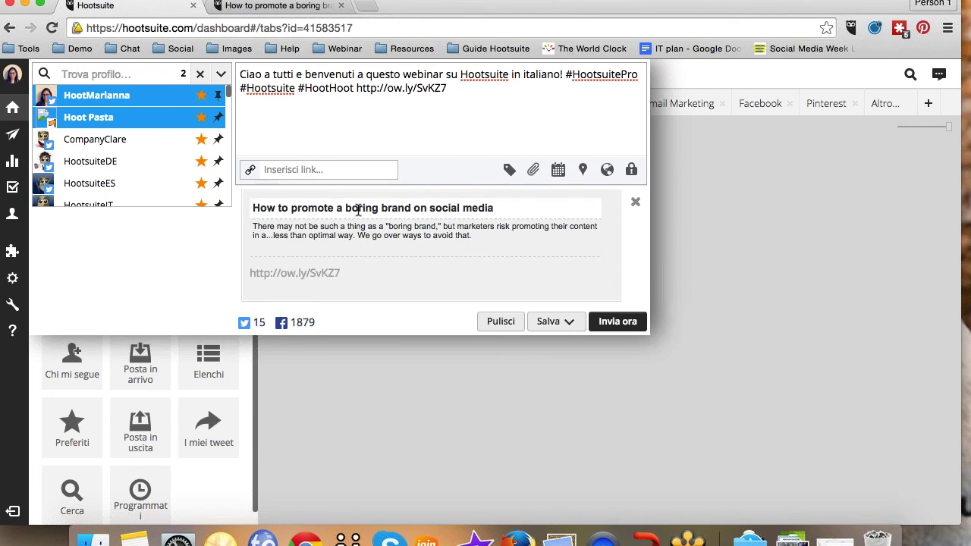
Examine the editable title and description fields of the link preview.
drag(356, 209, 305, 208)
click(382, 235)
drag(382, 236, 314, 230)
click(406, 269)
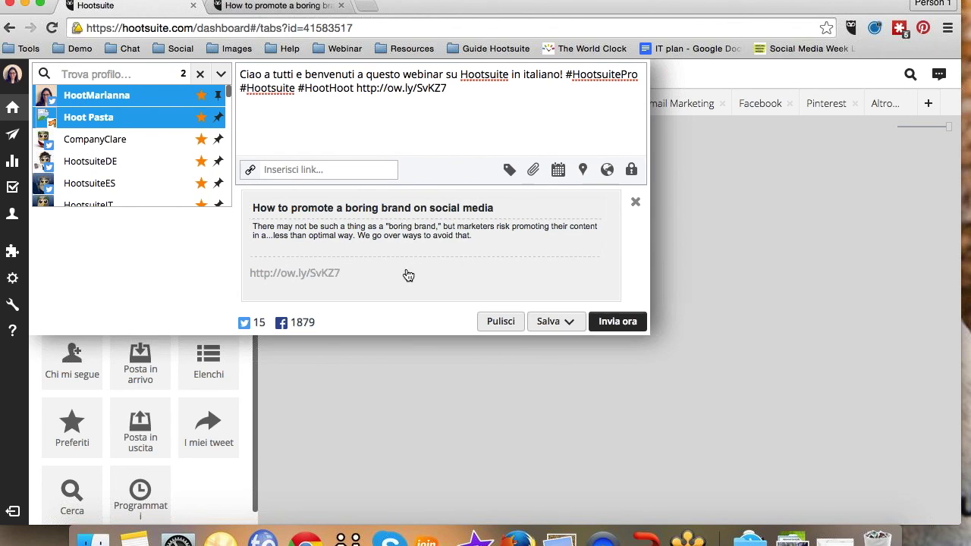
Attach the image bFltK.jpg from the Desktop to the message.
click(534, 171)
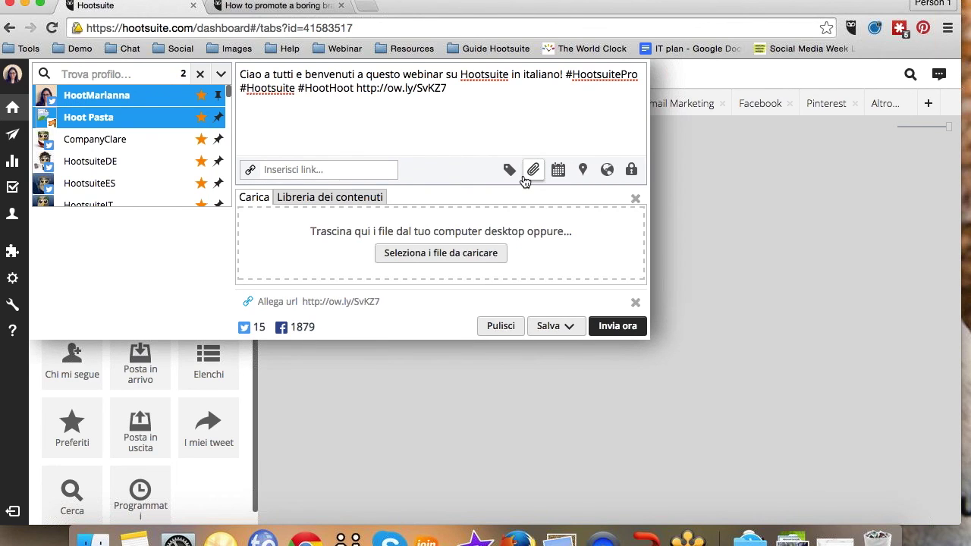
click(458, 266)
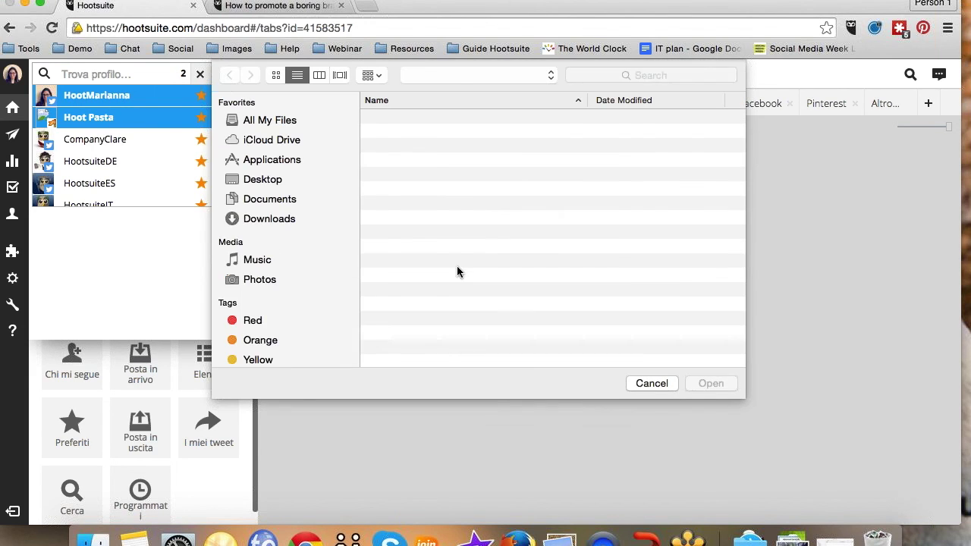
click(428, 119)
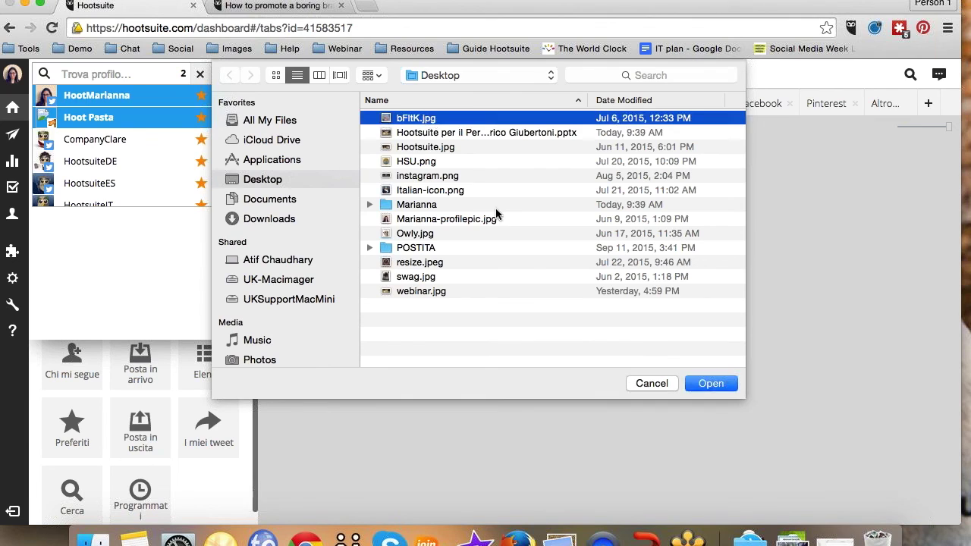
click(702, 387)
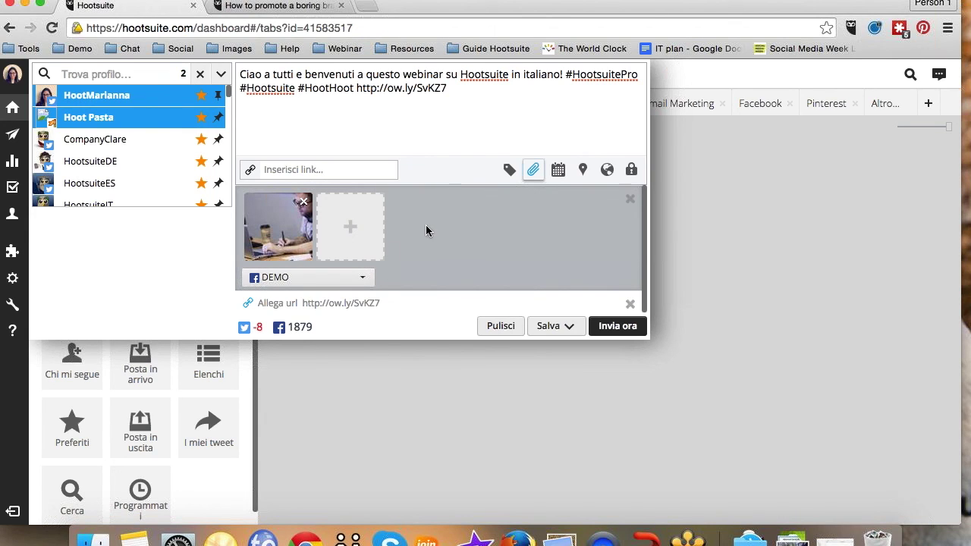
Review the Facebook album choices for the attached image, including the new album option.
click(340, 286)
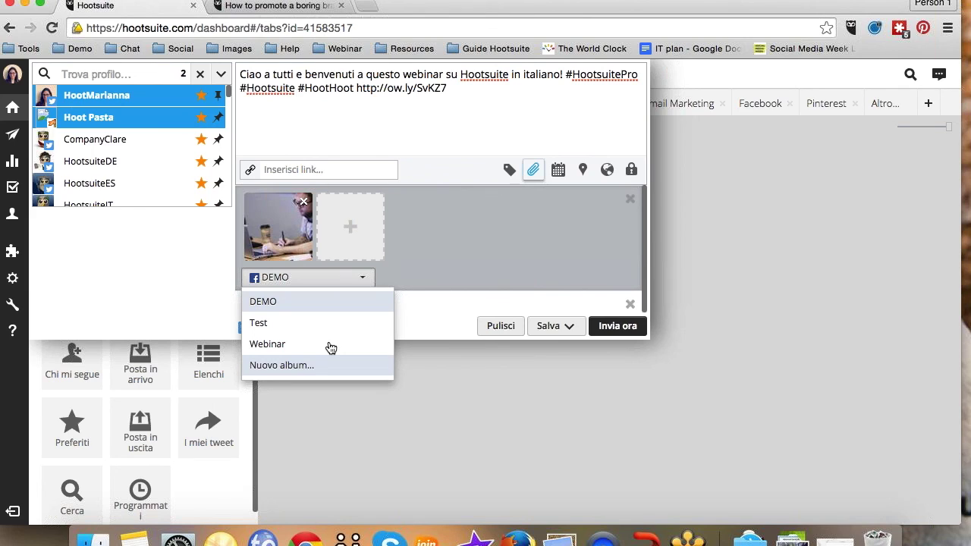
click(452, 260)
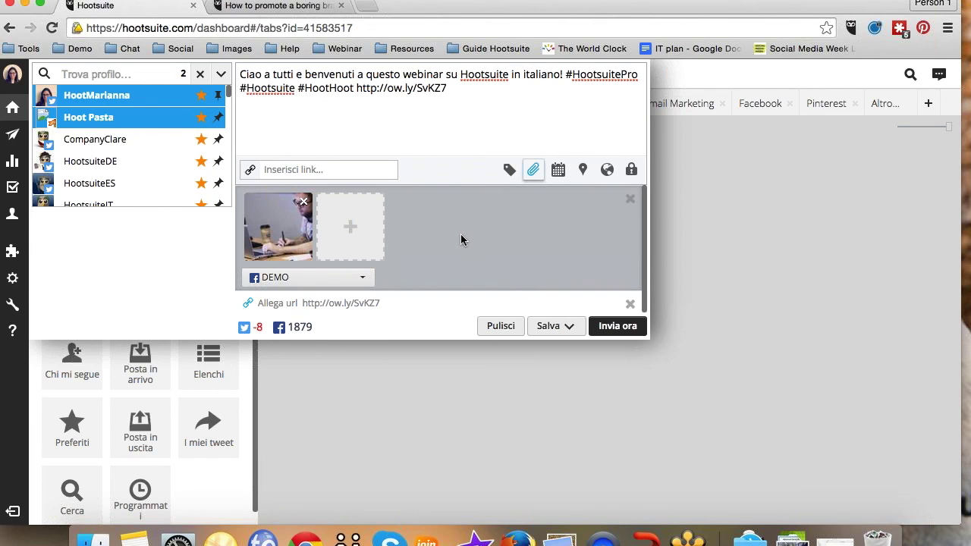
click(362, 278)
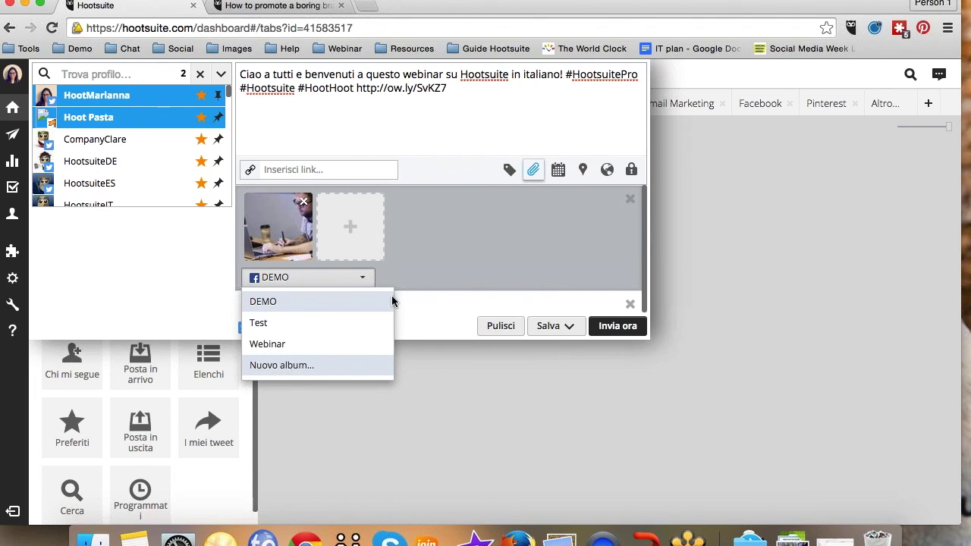
click(469, 234)
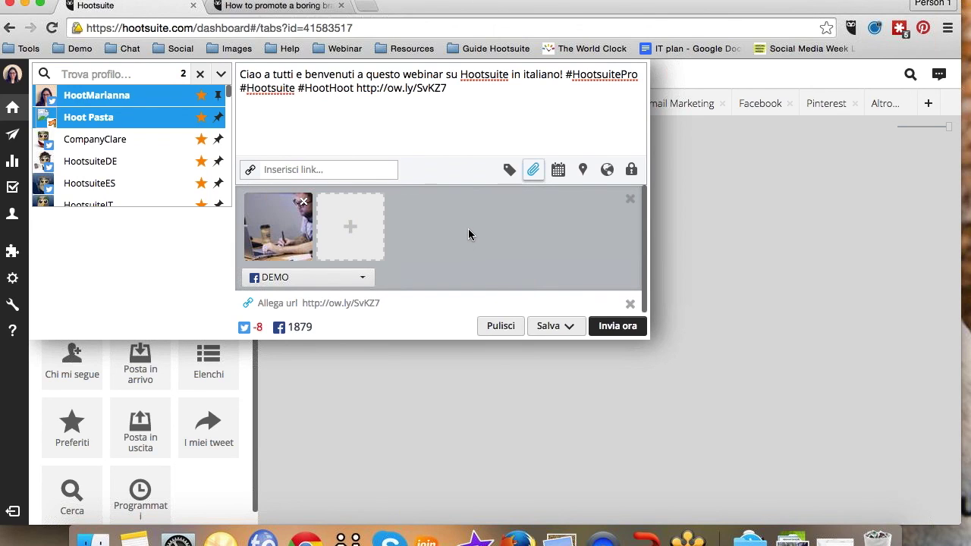
Remove the attached image and save the message as a draft.
click(304, 201)
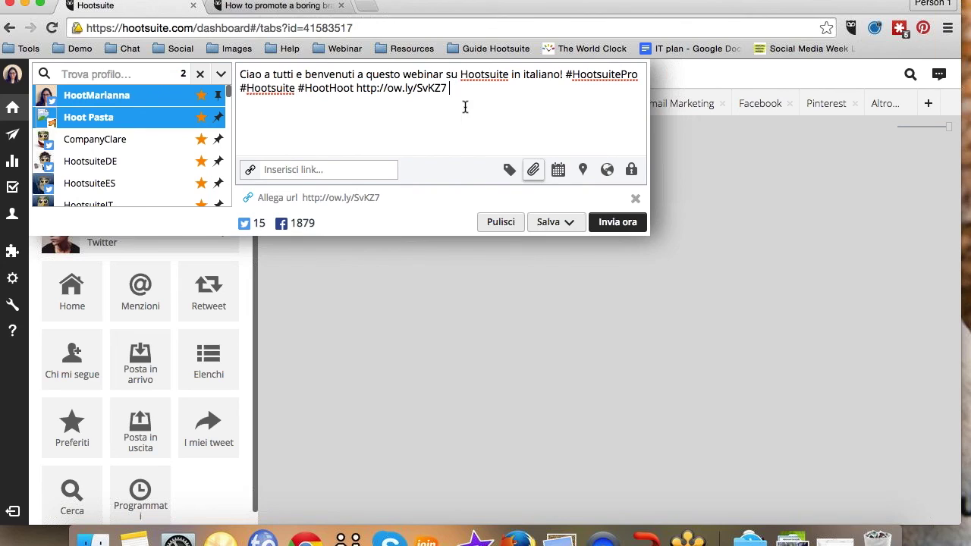
click(568, 224)
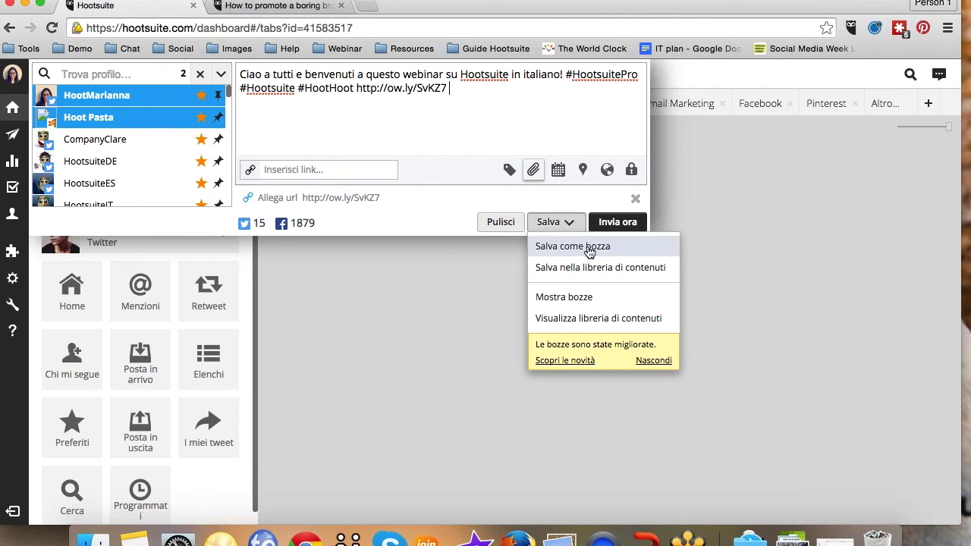
click(589, 248)
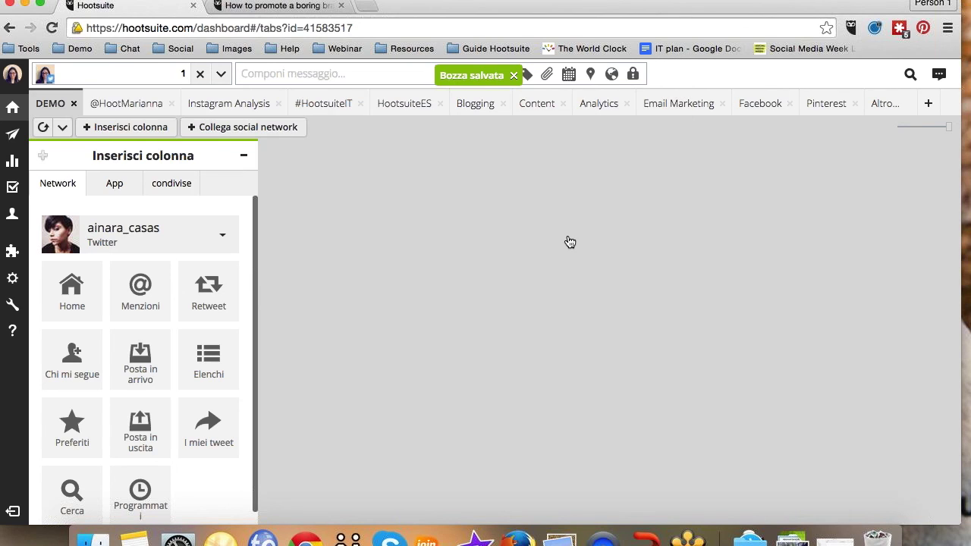
Write the message "Ciao a tutti e benvenuti a questo webinar su Hootsuite in italiano! #HootsuitePro #Hootsuite #HootHoot" and open its scheduling options.
click(365, 79)
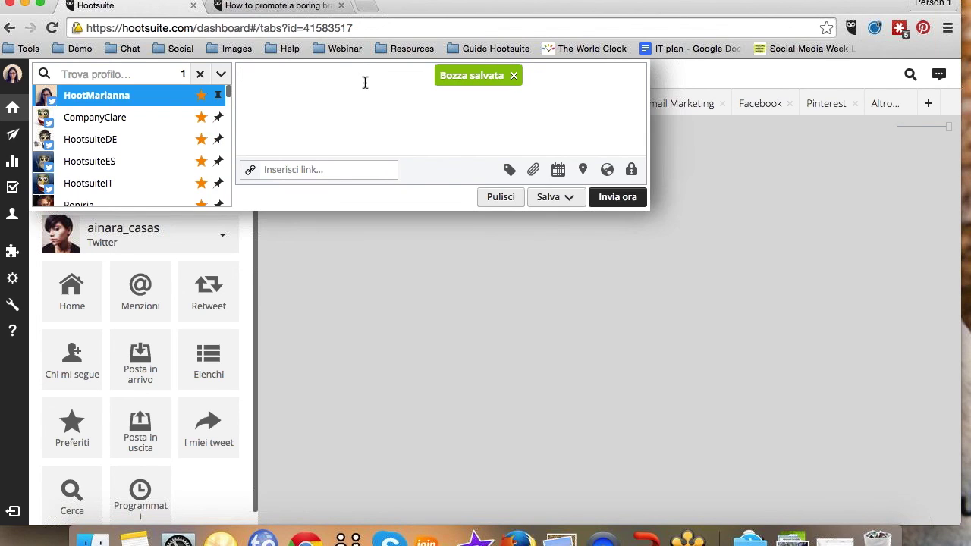
click(567, 198)
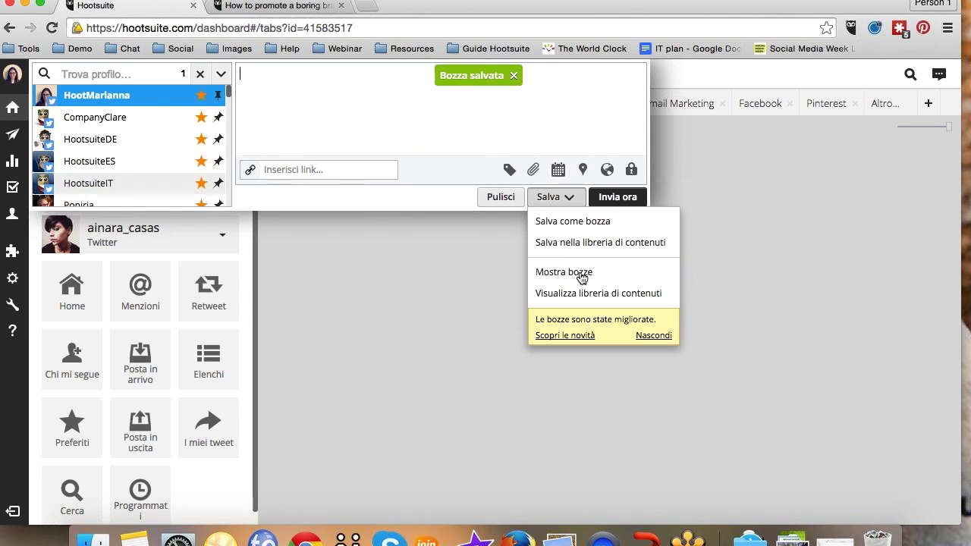
mouse_move(13, 143)
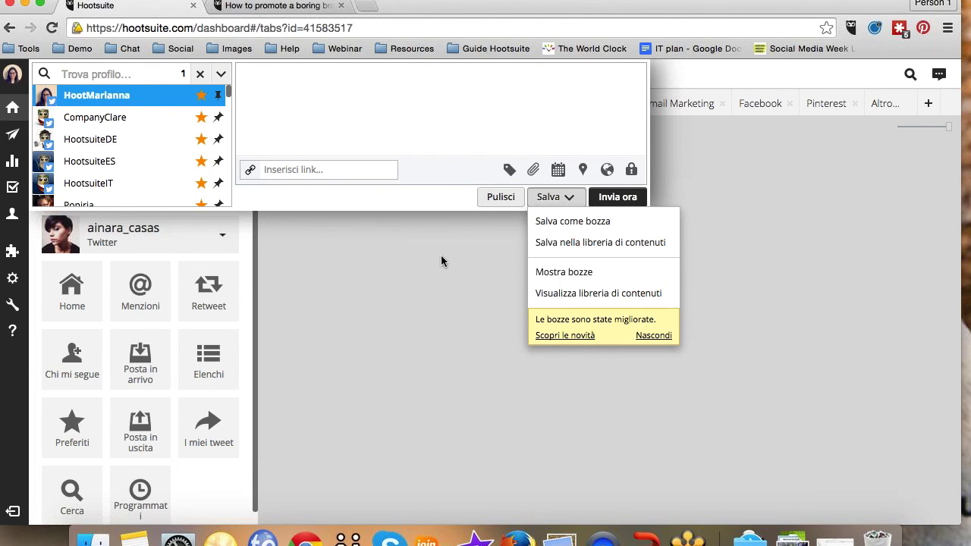
click(462, 89)
text(Ciao)
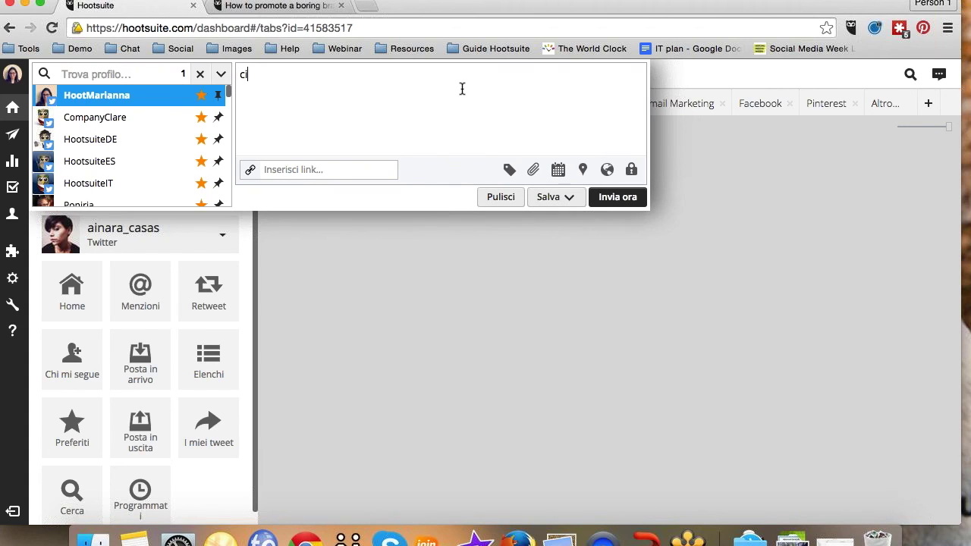
text(a tutti e benvenuti a questo webinar su Hootsuite in italiano! #HootsuitePro #Hootsuite #HootHoot)
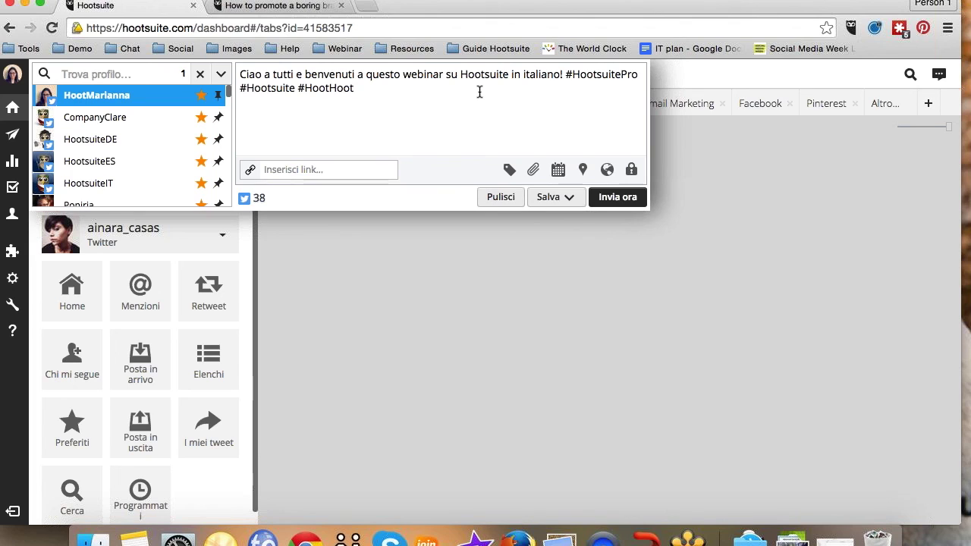
click(558, 173)
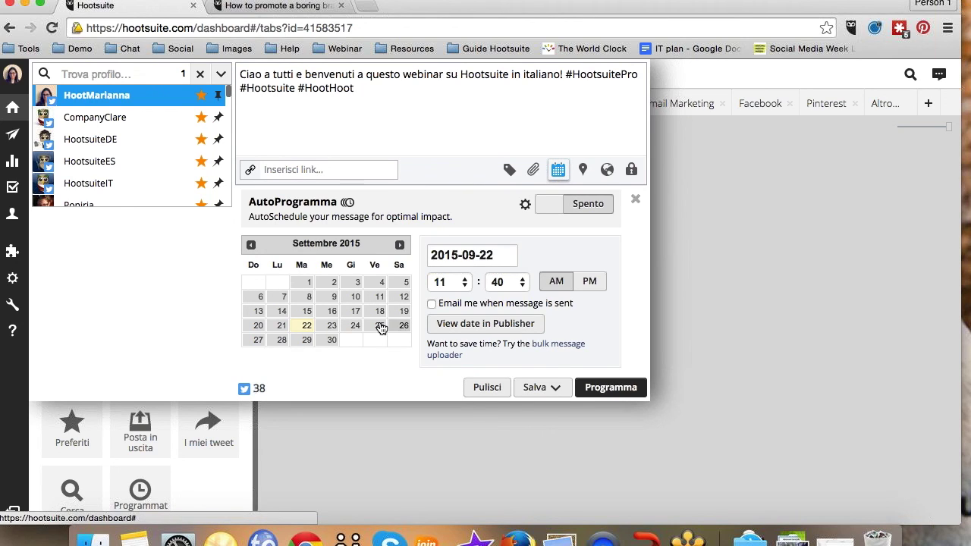
Set the message's send time to 24 September 2015 at 9:25 PM.
click(355, 327)
click(449, 282)
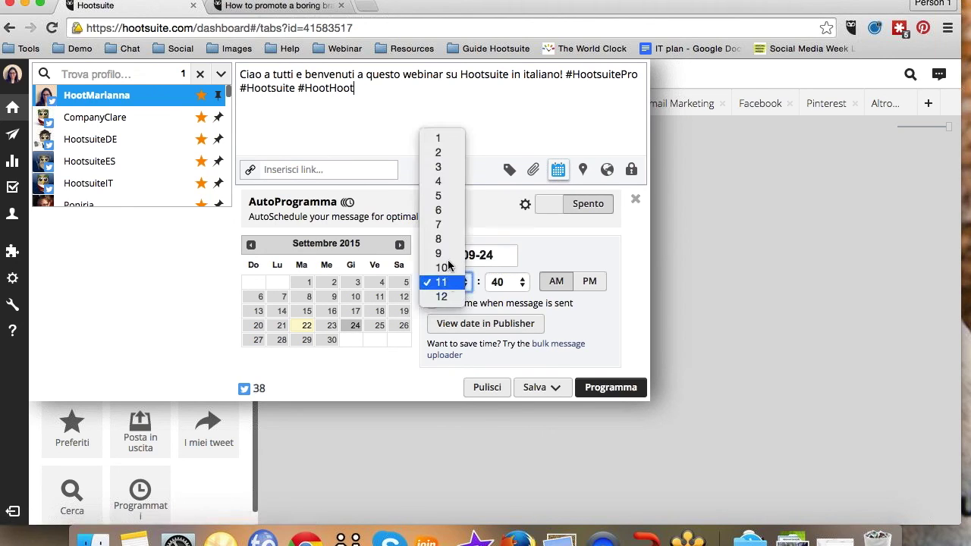
click(440, 253)
click(505, 283)
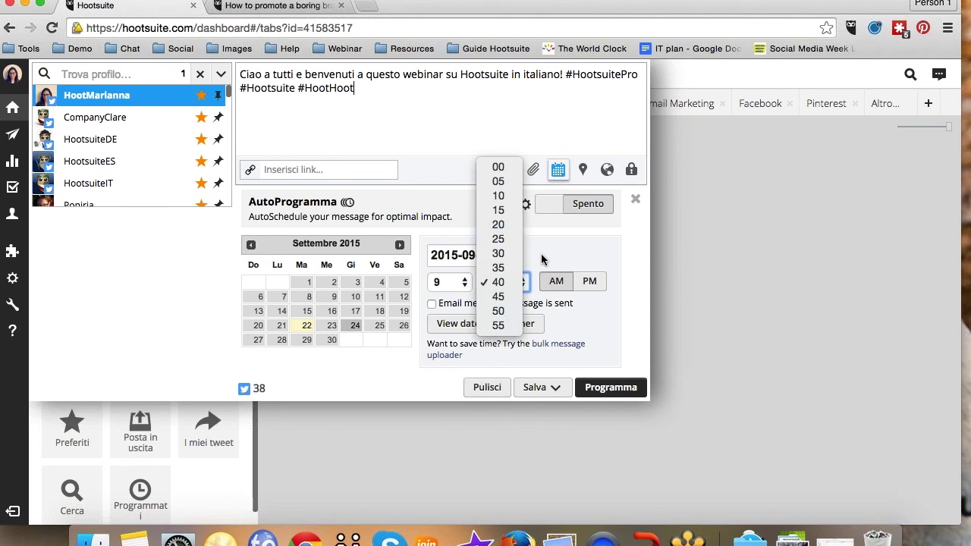
click(510, 239)
click(589, 282)
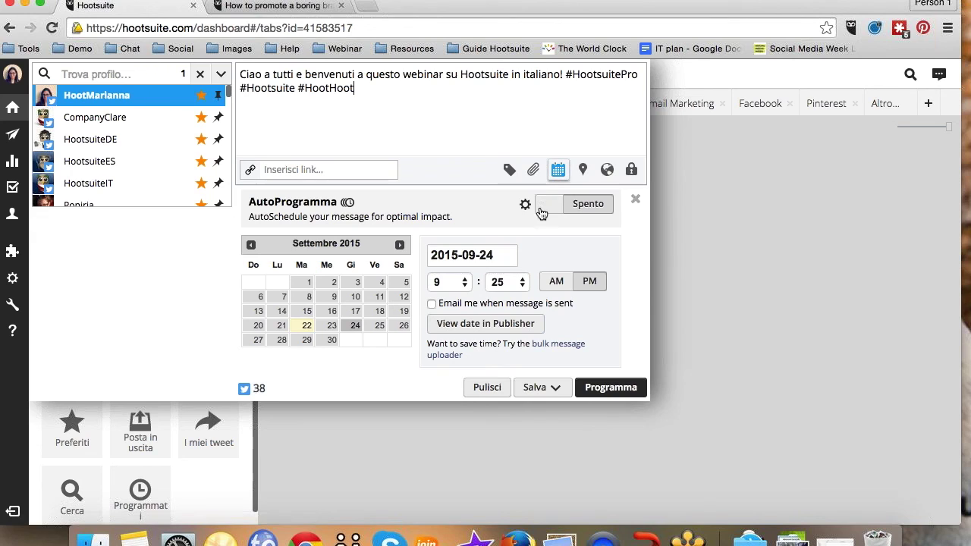
Turn on AutoSchedule for the message and submit it for automatic scheduling.
mouse_move(162, 103)
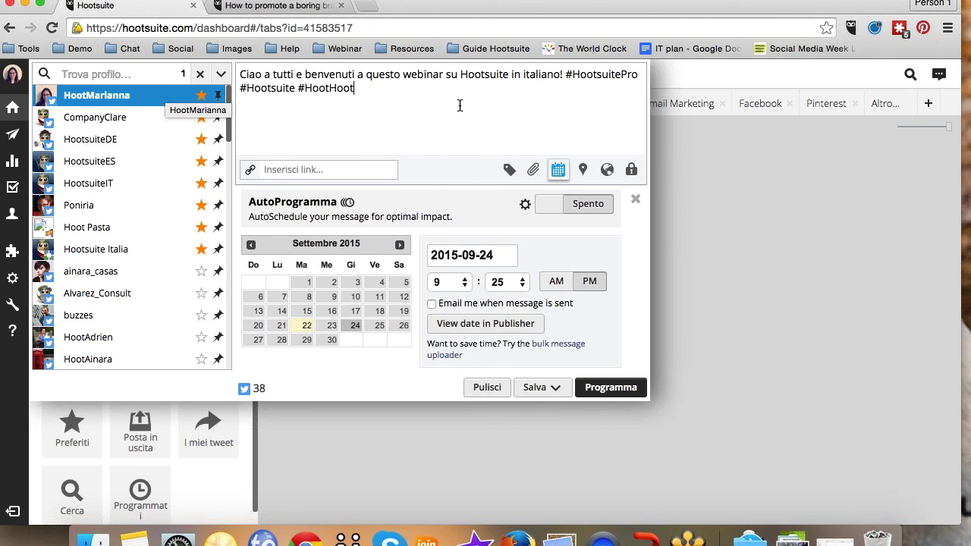
click(560, 206)
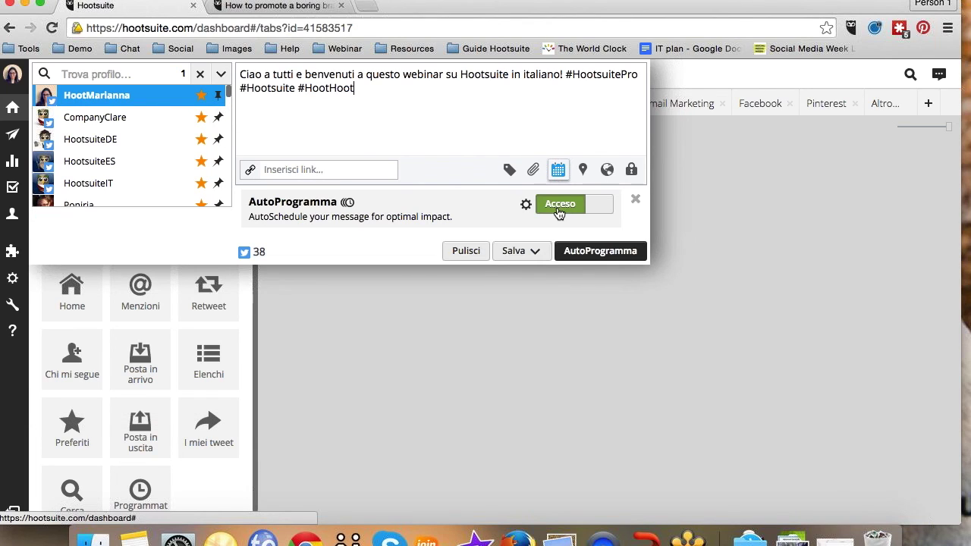
click(601, 252)
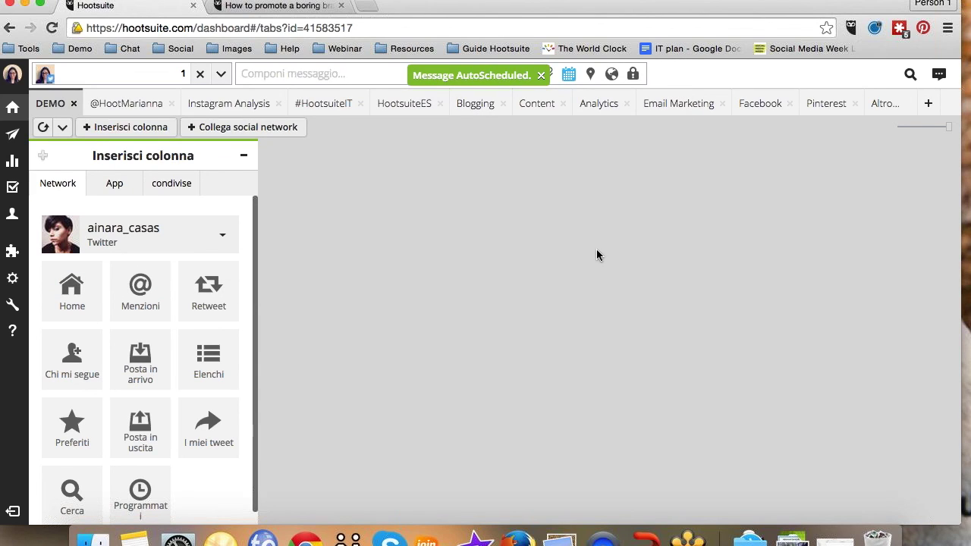
Review the scheduled messages and the saved drafts in Publisher, including the compose box's AutoSchedule state.
mouse_move(13, 135)
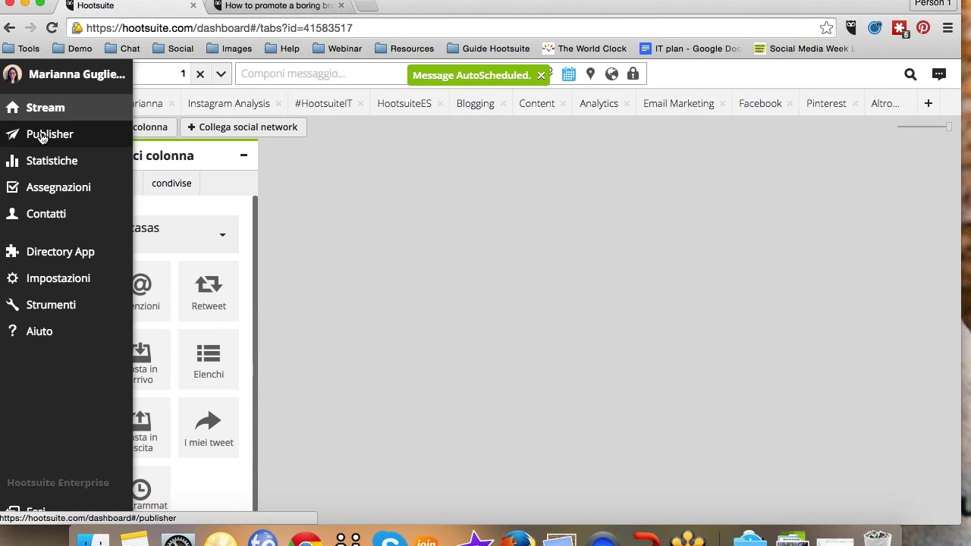
click(43, 138)
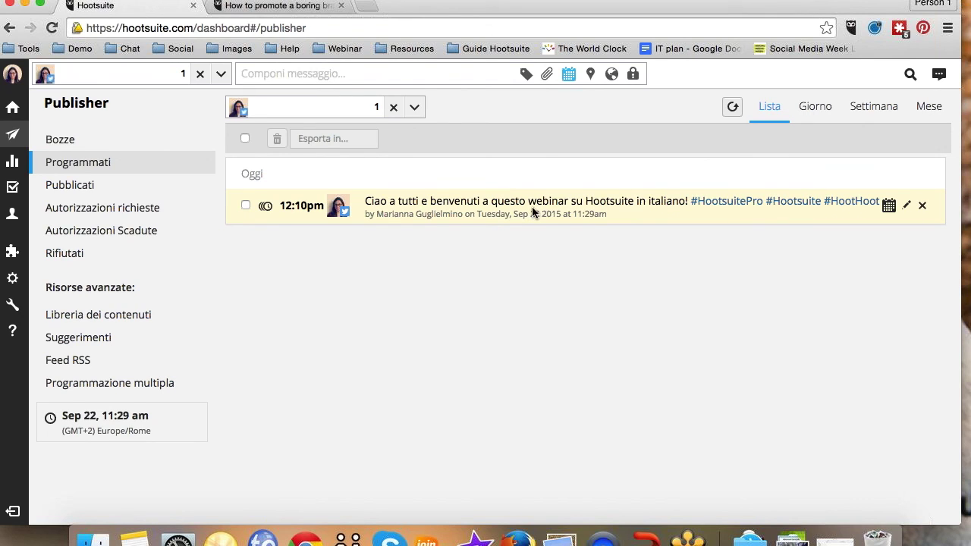
click(69, 142)
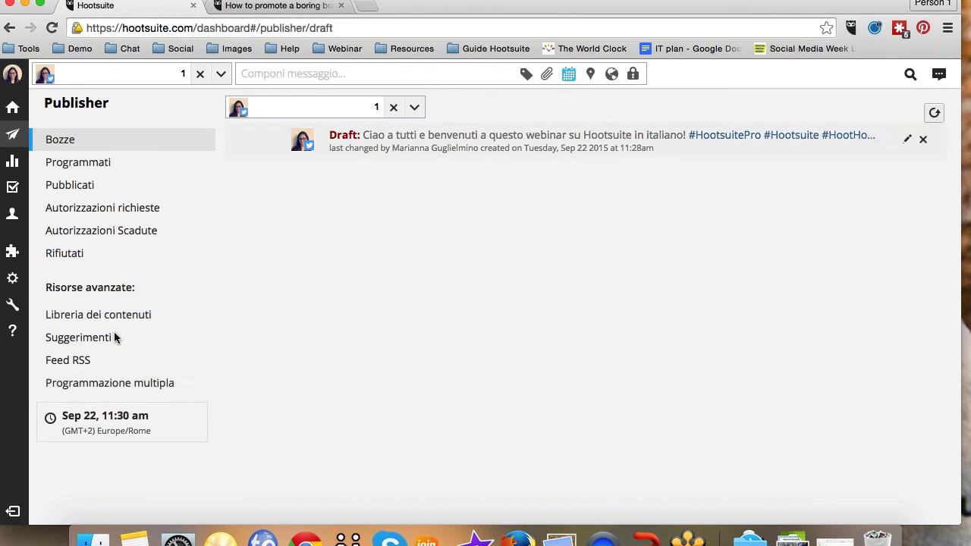
click(307, 77)
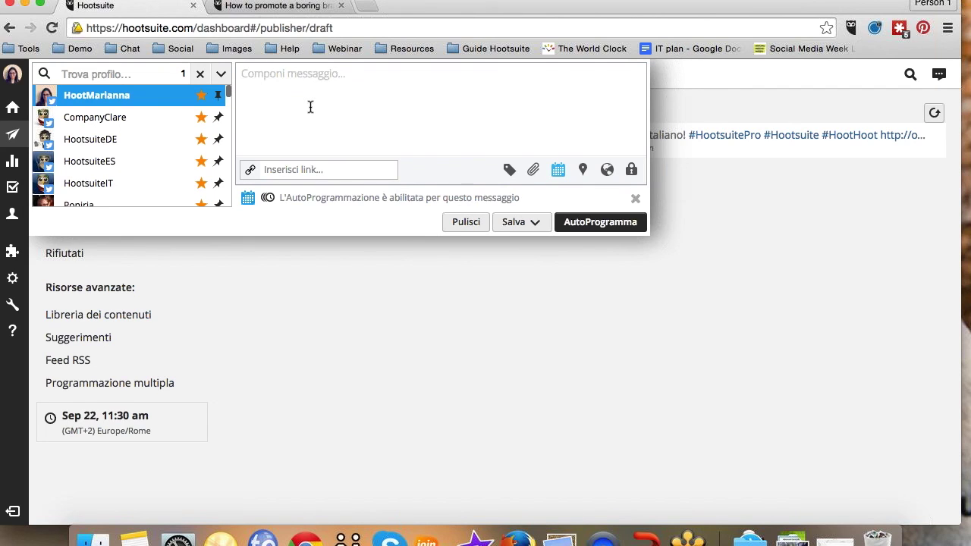
click(176, 463)
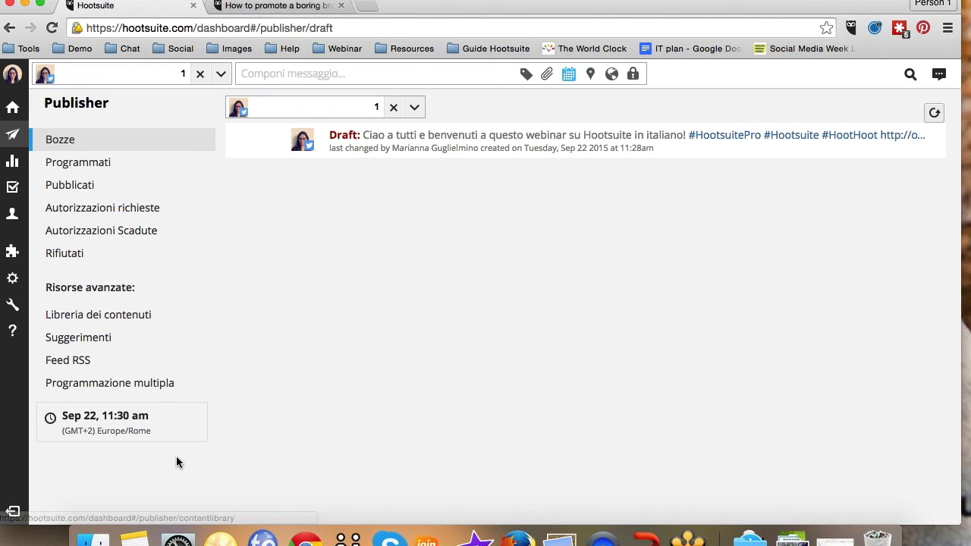
Examine the content suggestions and their settings for topics and target social profiles.
click(78, 346)
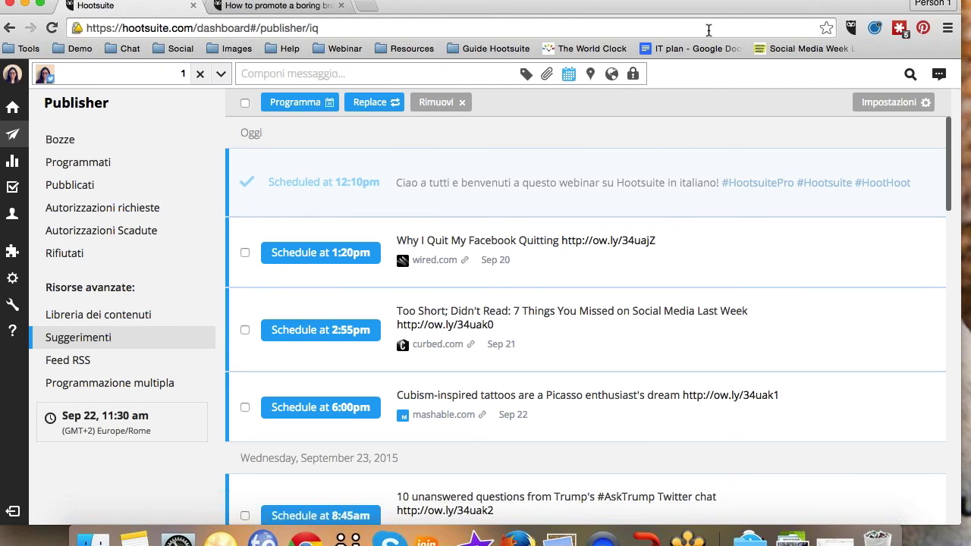
click(883, 103)
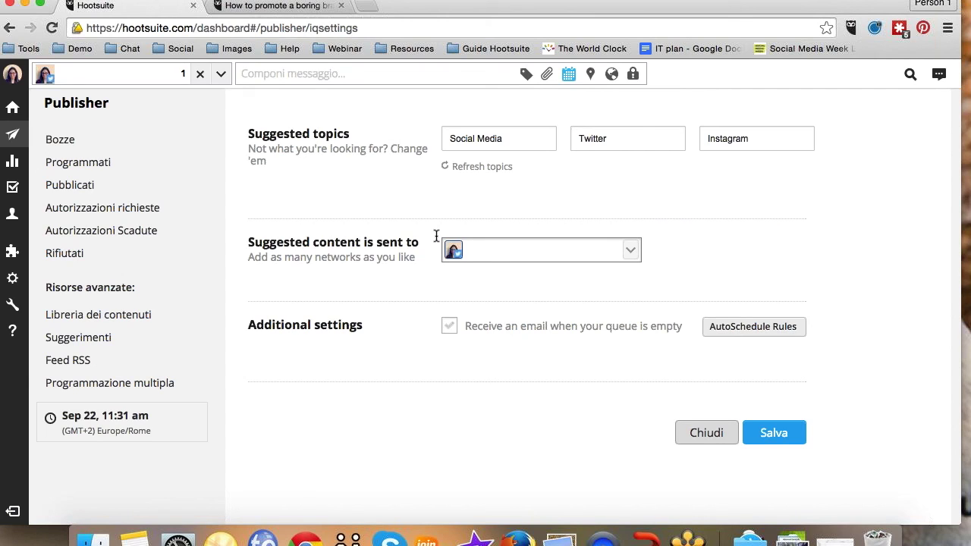
click(456, 255)
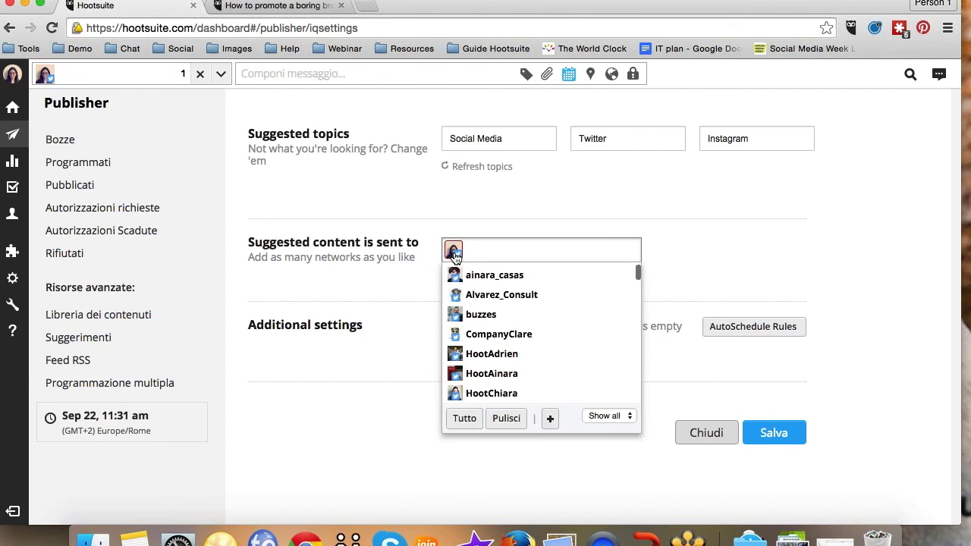
click(718, 239)
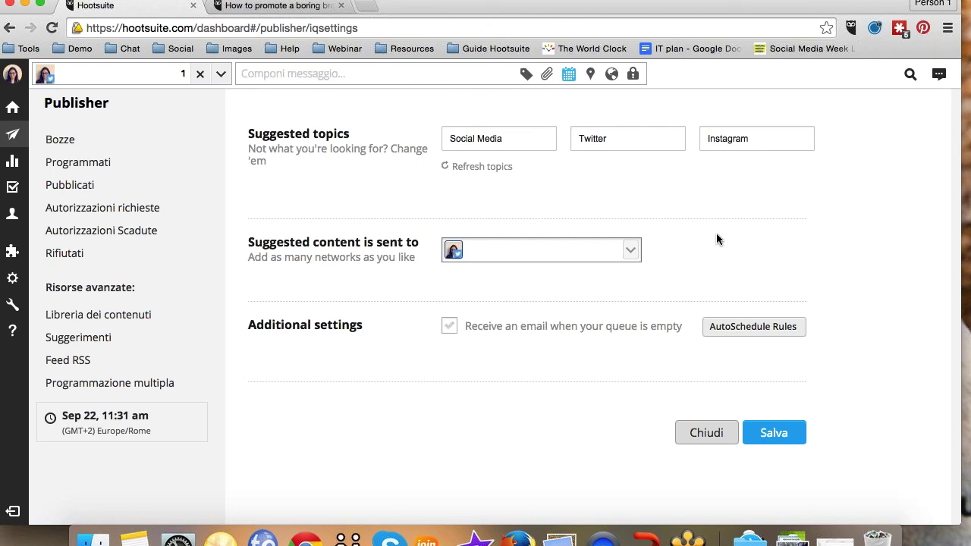
Check the AutoSchedule rules for messages per day, hours and weekdays, and save the content suggestion settings.
click(735, 331)
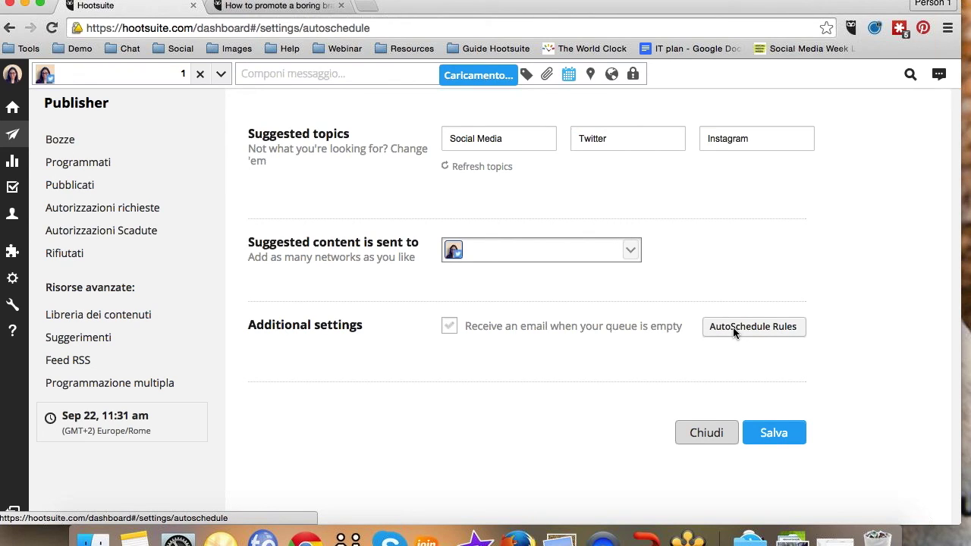
click(733, 328)
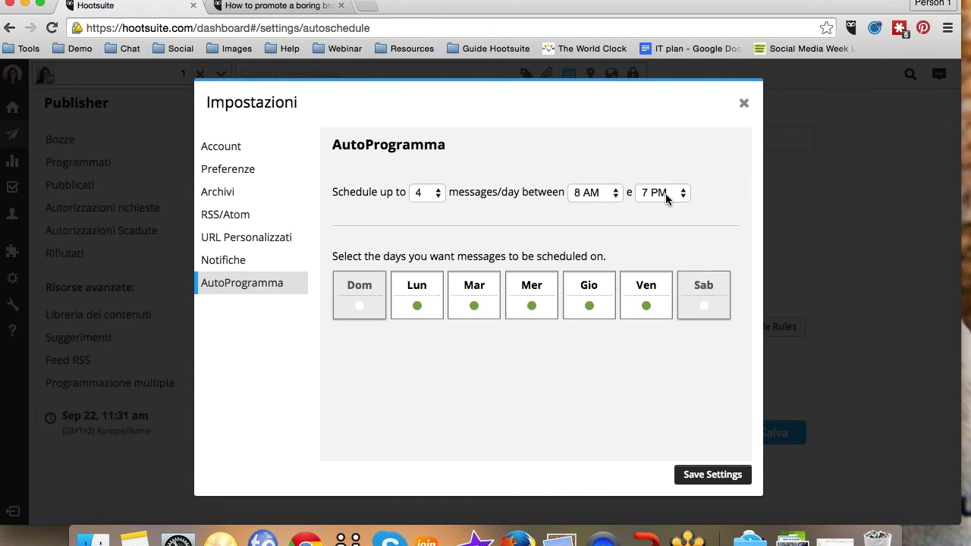
click(432, 193)
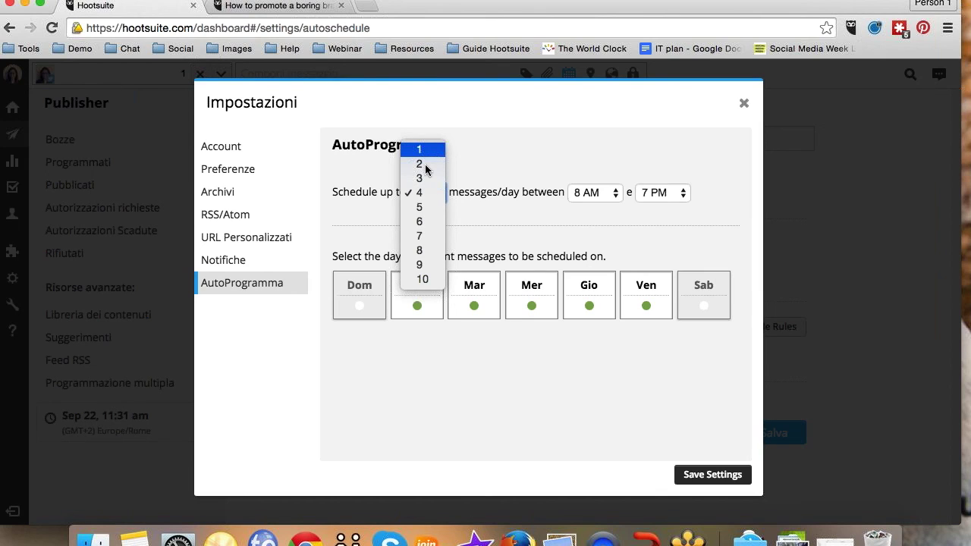
click(502, 236)
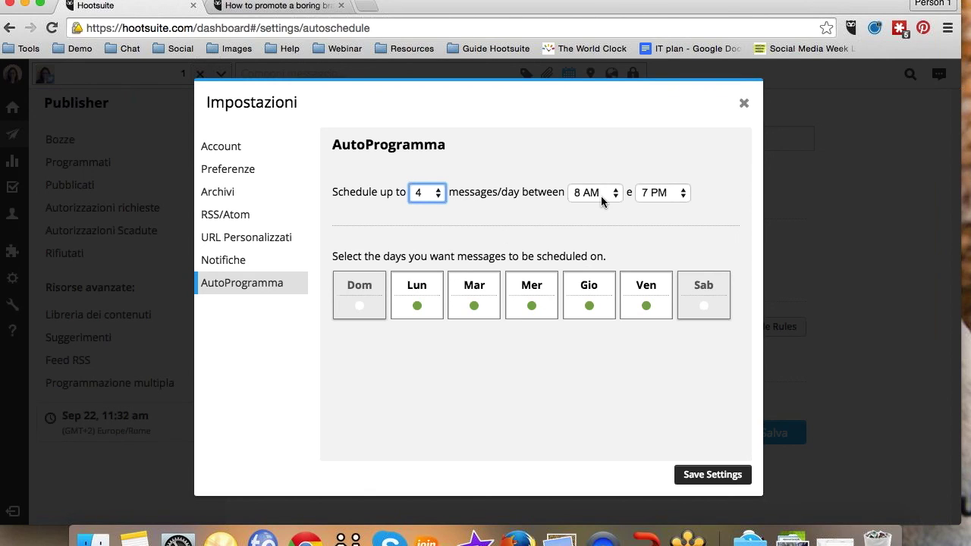
click(683, 198)
click(709, 195)
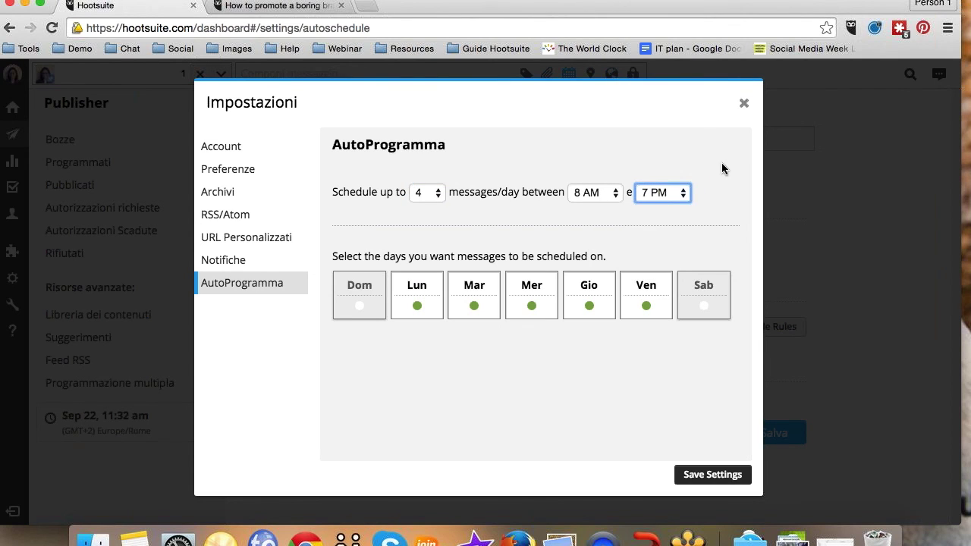
click(744, 106)
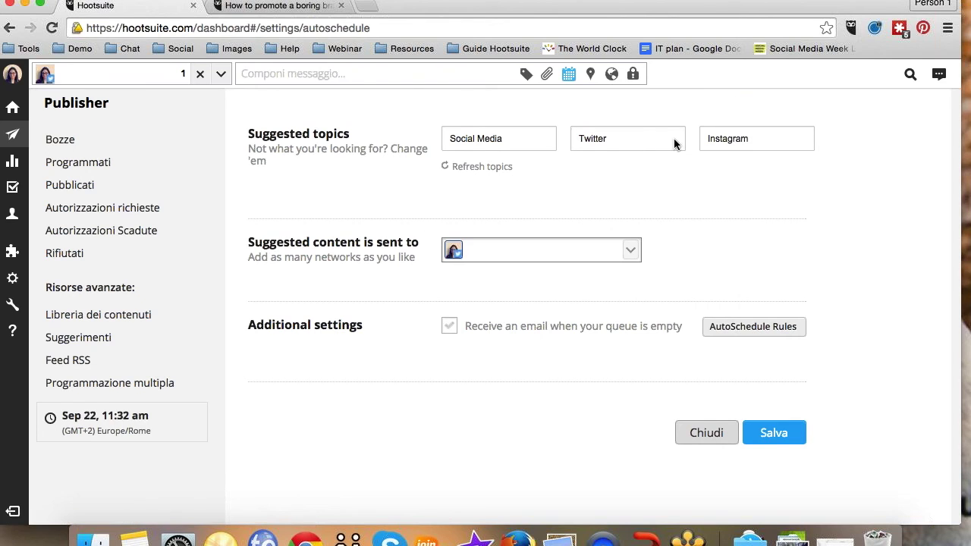
click(786, 436)
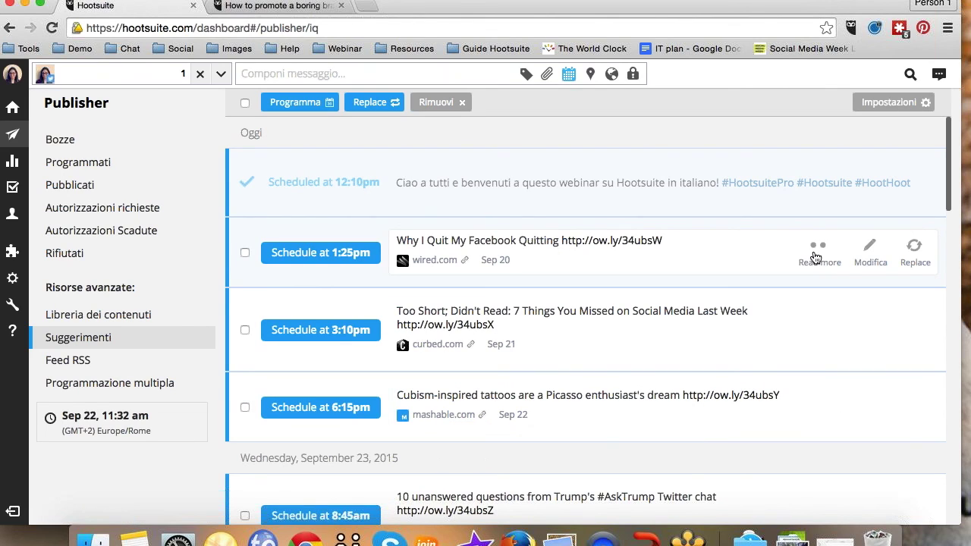
Try adding "[ingl]" to the end of the suggested message "Why I Quit My Facebook Quitting" and close the editor without scheduling.
click(871, 252)
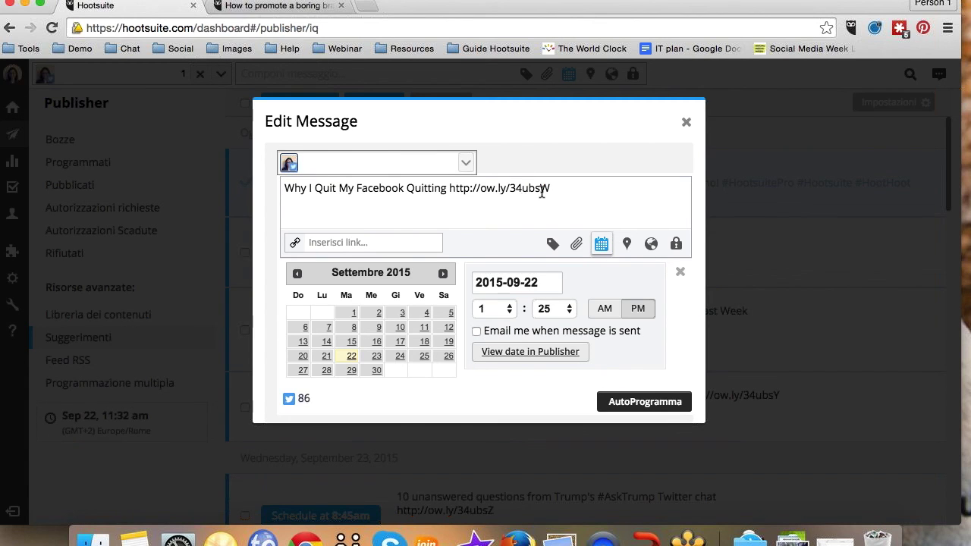
click(585, 192)
text([ing]])
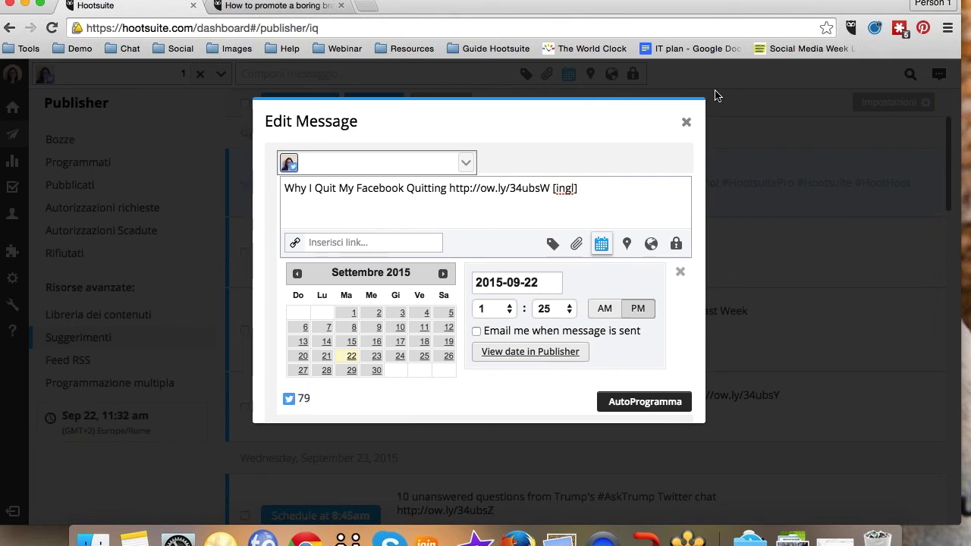
click(686, 124)
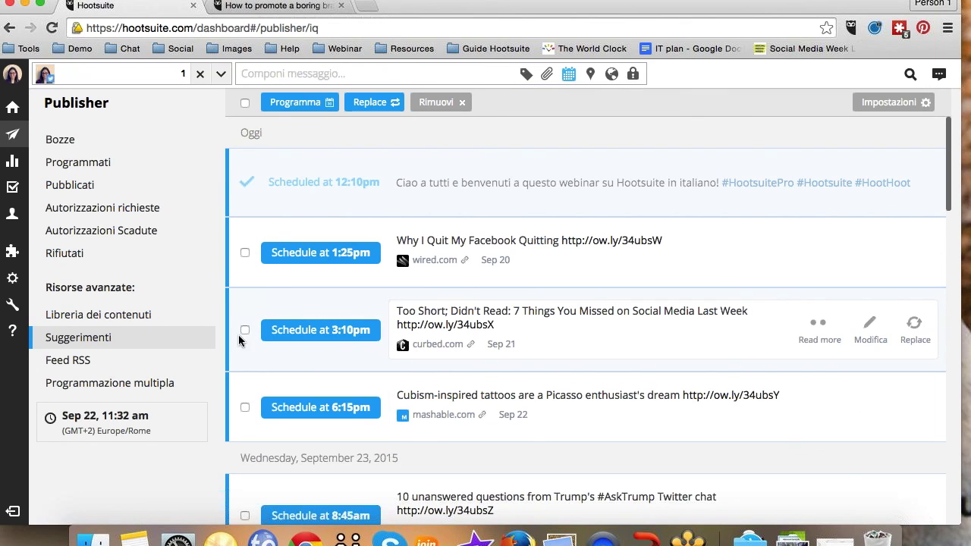
Replace the suggested post "Too Short; Didn't Read: 7 Things You Missed on Social Media Last Week" with another suggestion.
click(915, 331)
click(916, 332)
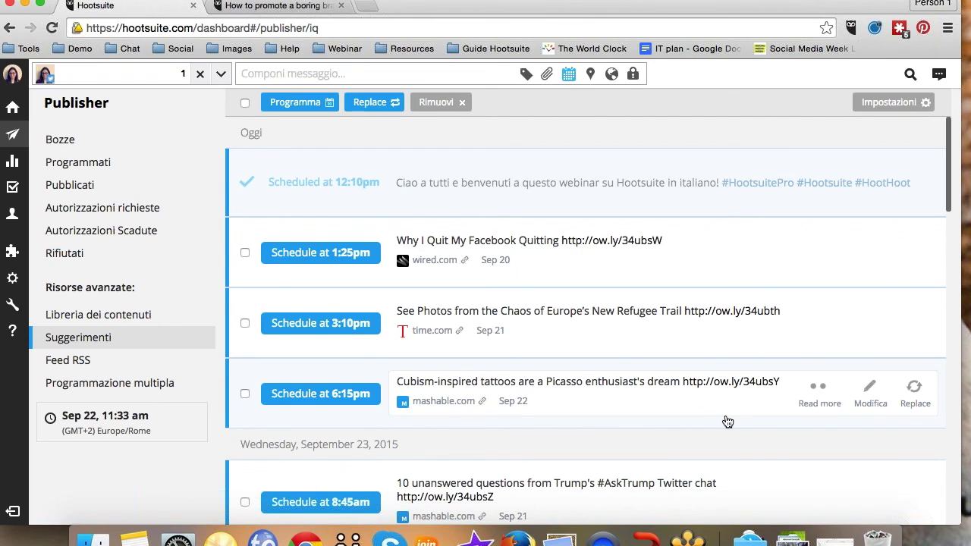
Open the RSS/Atom feed settings, and open the Hootsuite blog's RSS feed page from the already open article.
click(90, 366)
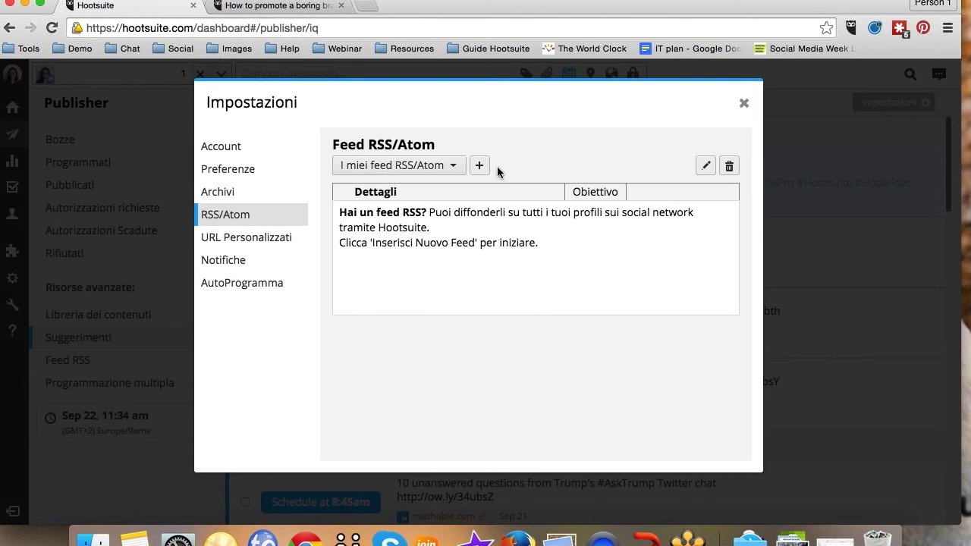
click(300, 8)
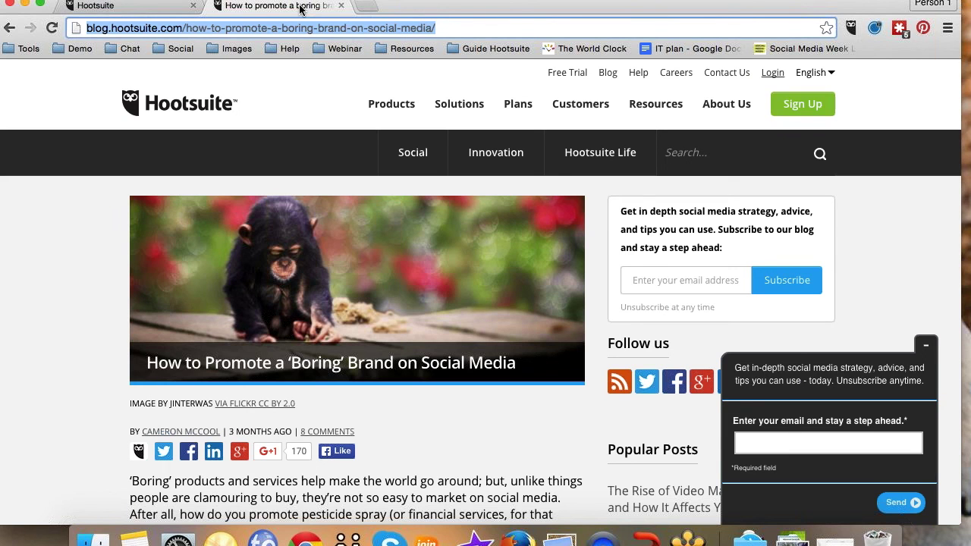
click(621, 383)
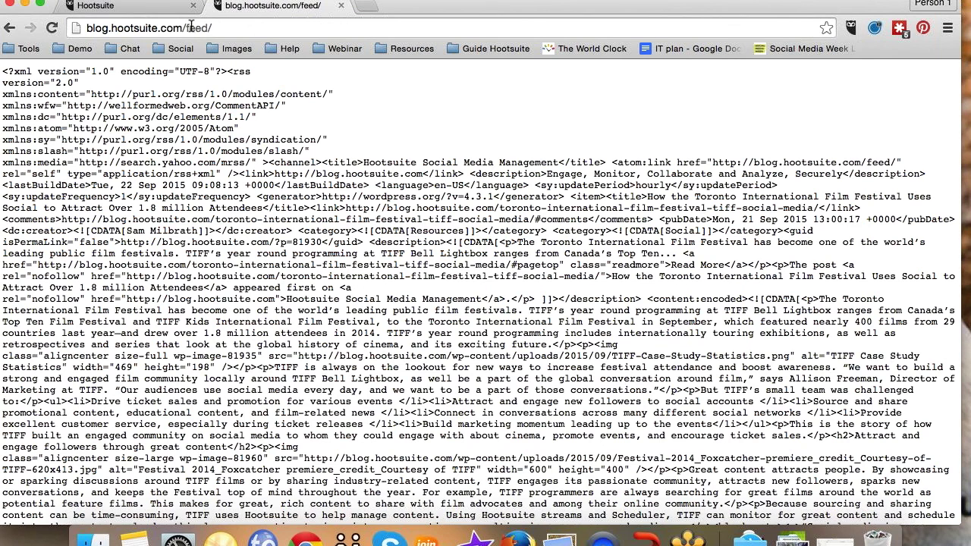
click(193, 28)
key(cmd+c)
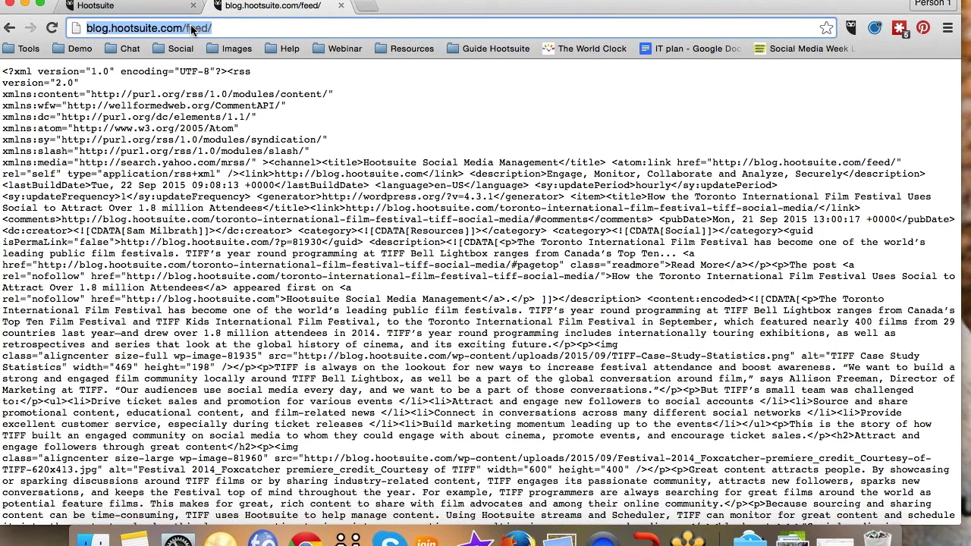
click(140, 6)
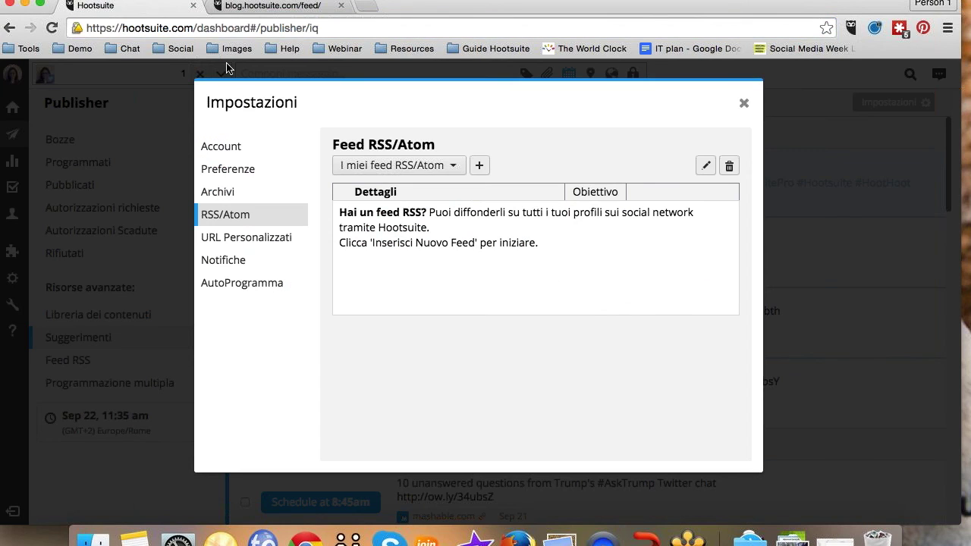
click(480, 166)
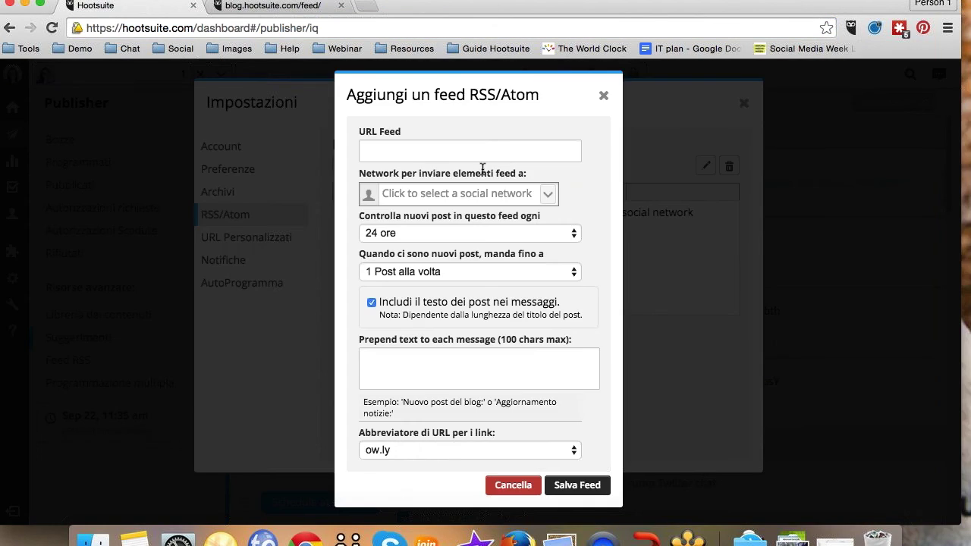
click(460, 150)
key(cmd+v)
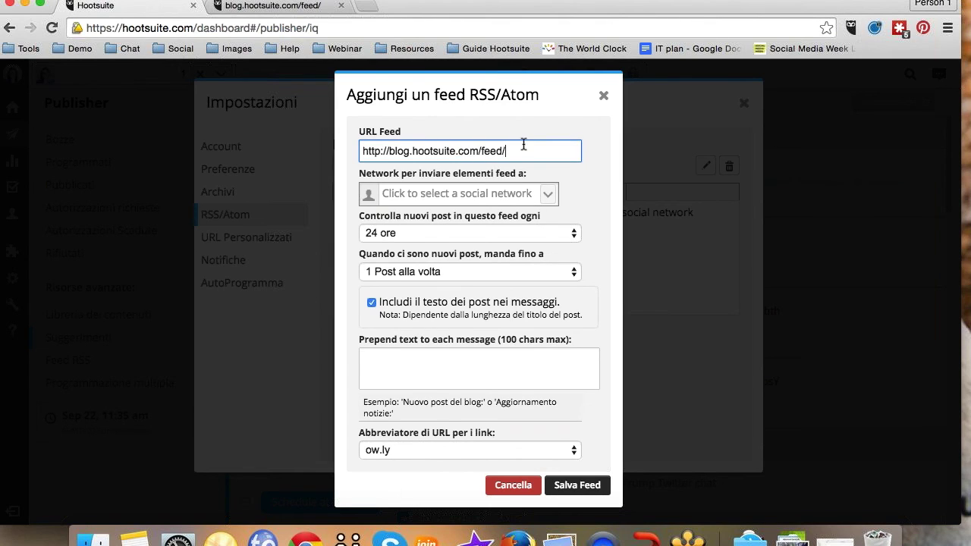
Set the new feed's destination to the Twitter profile already selected in the message composer.
click(498, 195)
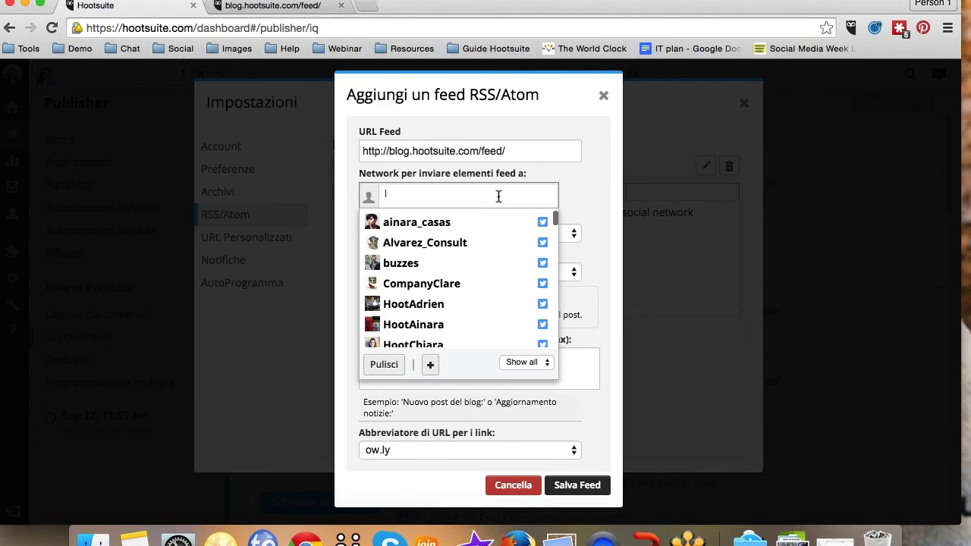
scroll(473, 295, down, 2)
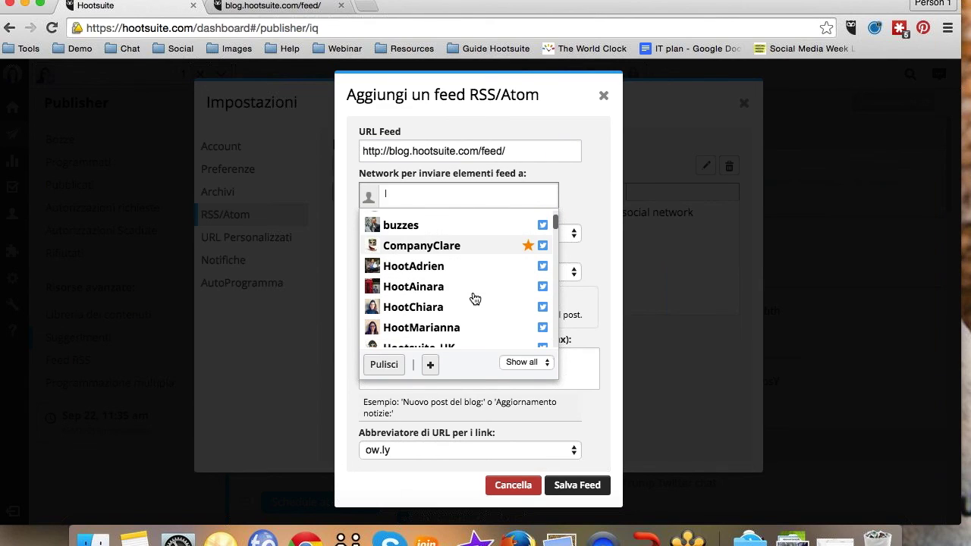
click(453, 327)
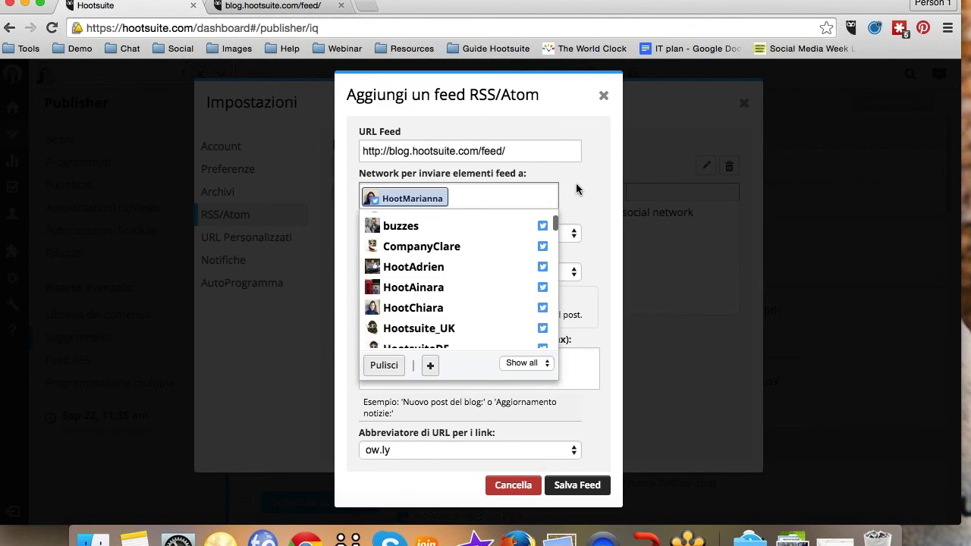
click(577, 189)
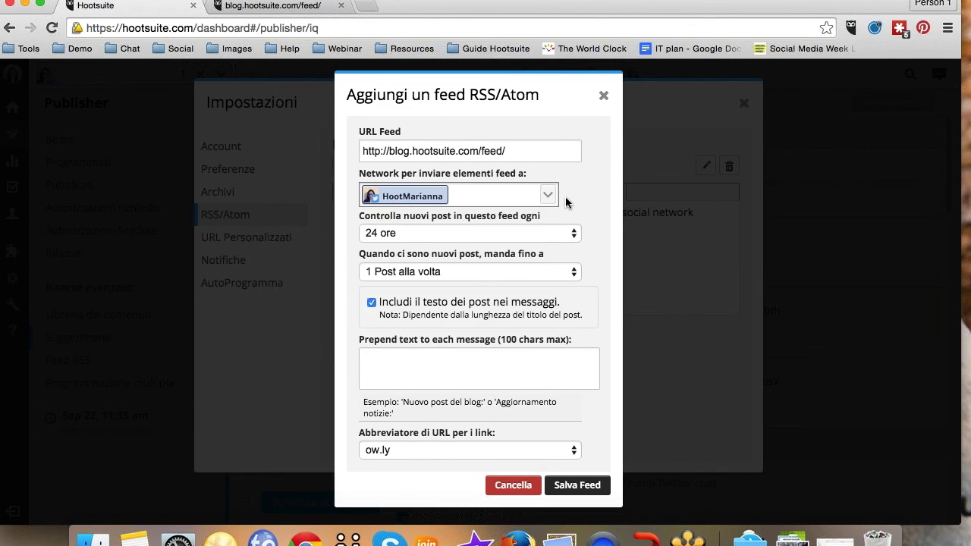
Set the feed to check for new posts every hour, keep one post at a time, and save the feed.
click(413, 233)
click(401, 306)
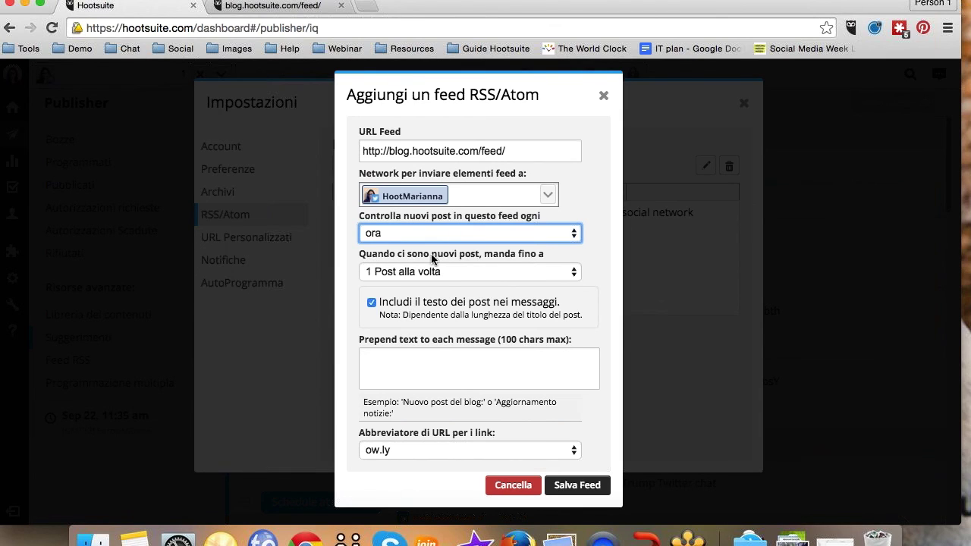
click(448, 273)
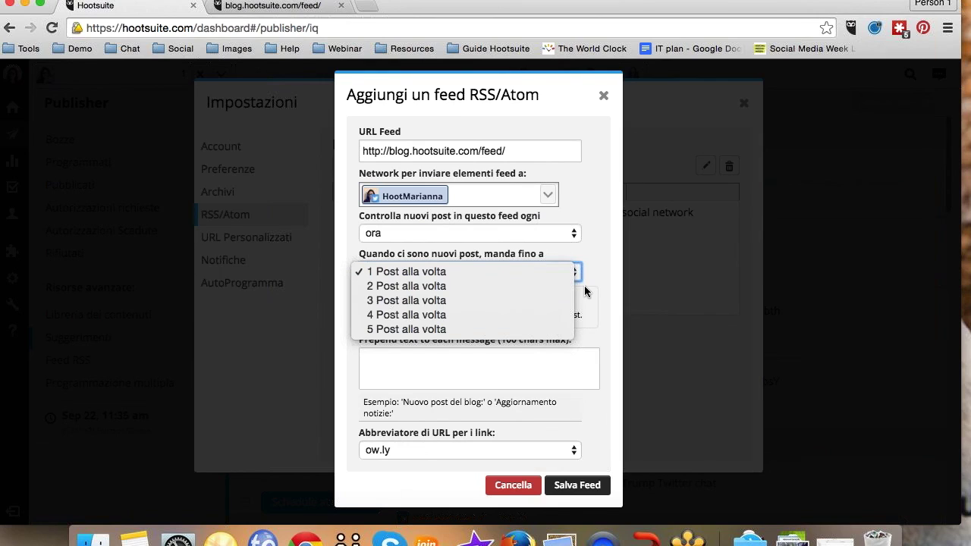
click(611, 281)
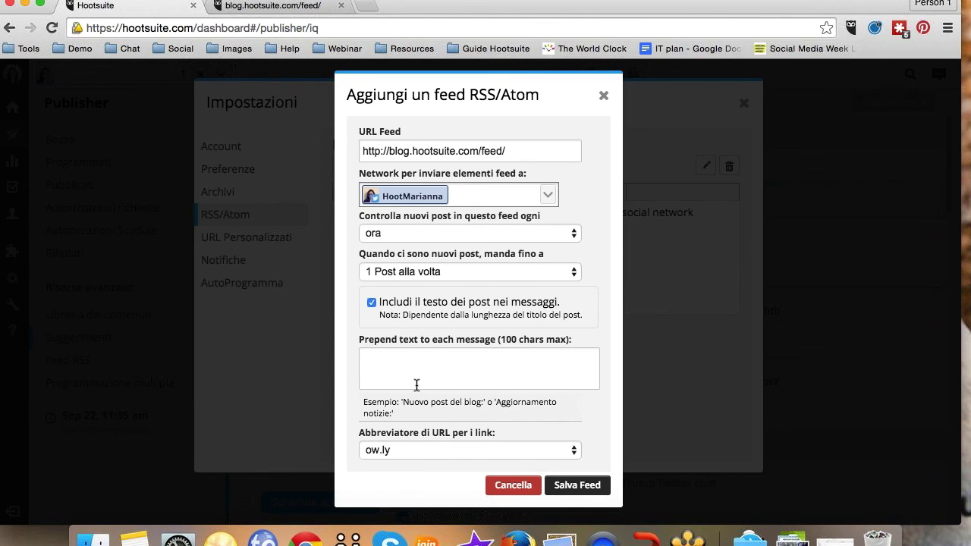
click(595, 492)
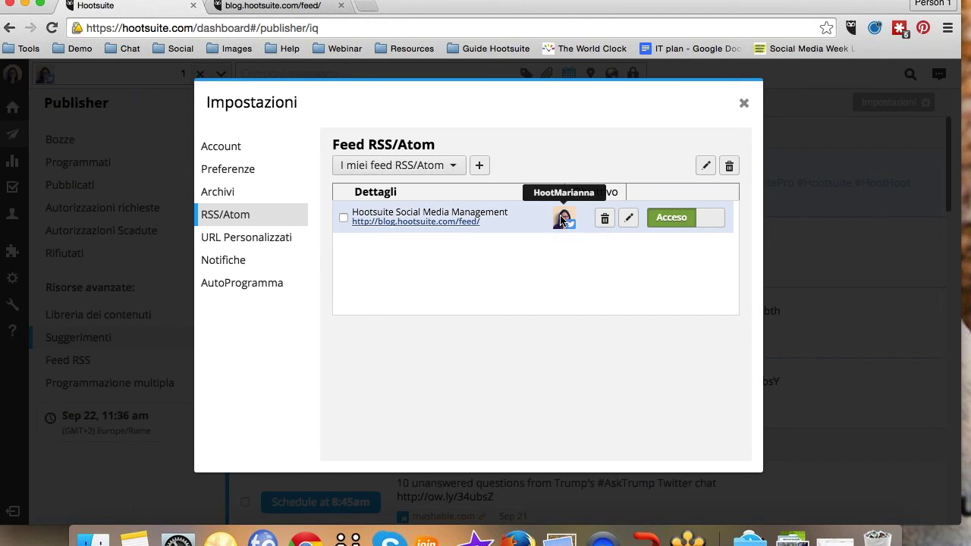
Turn off the Hootsuite Social Media Management feed, delete it from the RSS/Atom list, and close the settings.
click(710, 220)
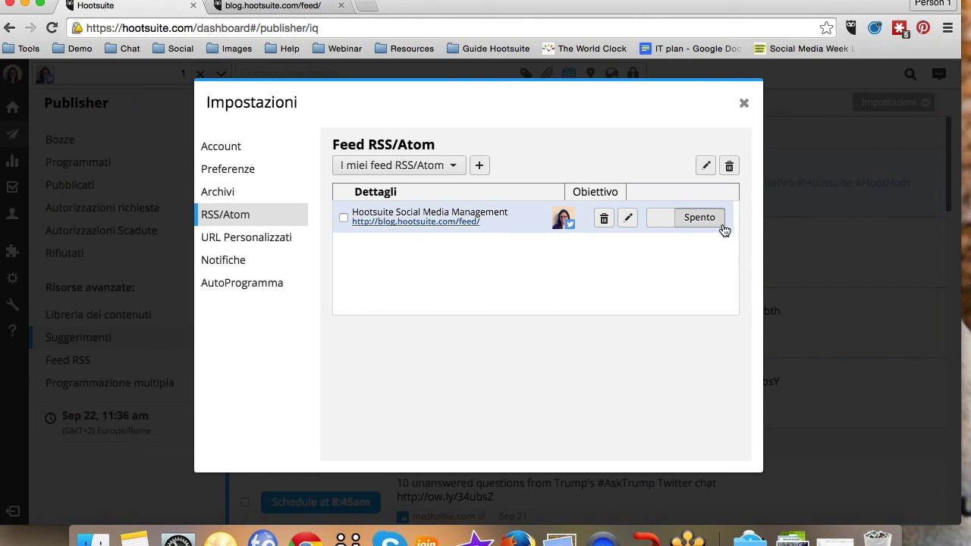
click(344, 218)
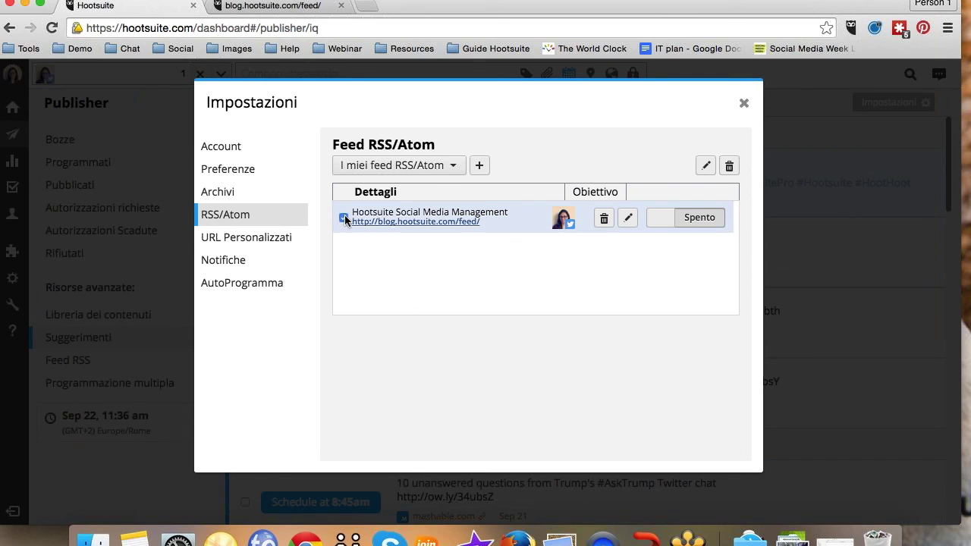
click(730, 169)
click(600, 186)
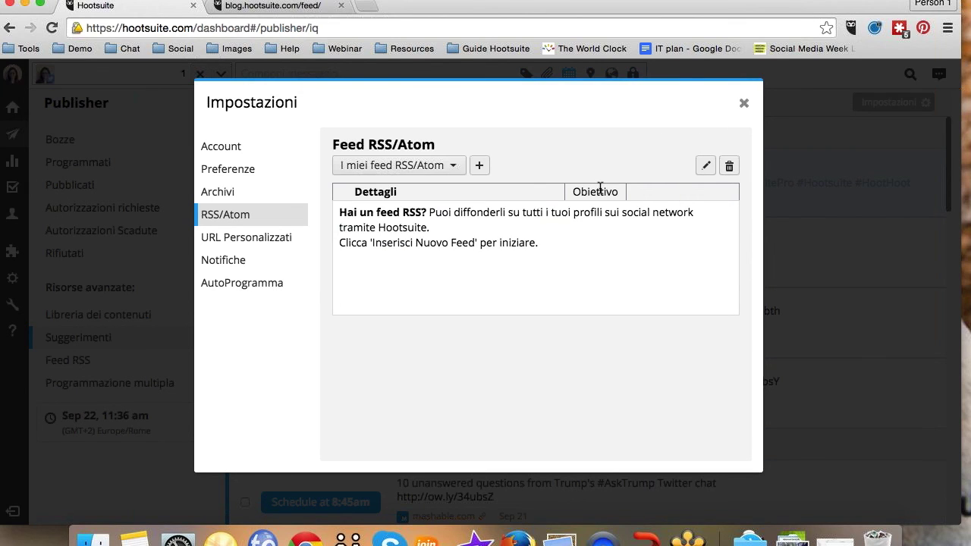
click(745, 104)
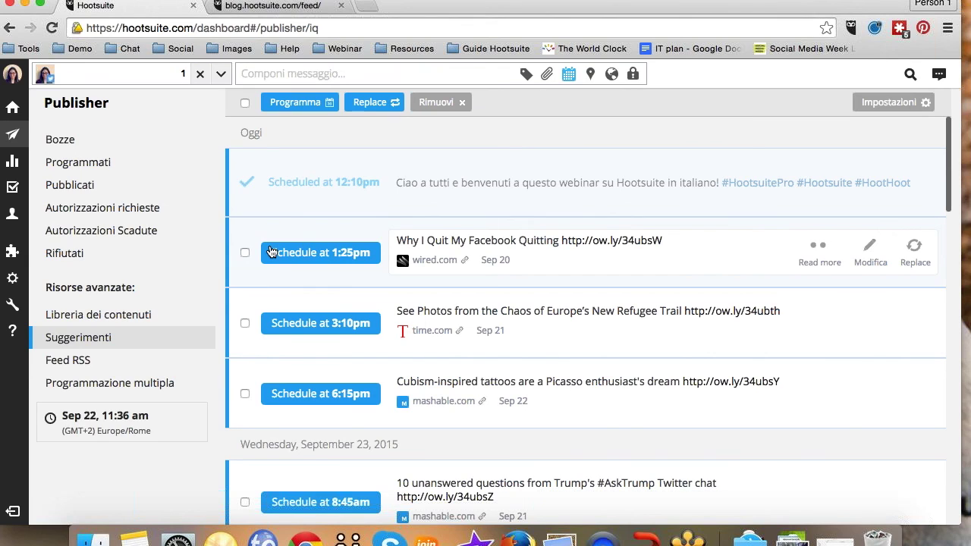
Search the App Directory for "hootsuite sy", examine the Hootsuite Syndicator Pro and Hootsuite Syndicator descriptions, and close the directory.
mouse_move(16, 256)
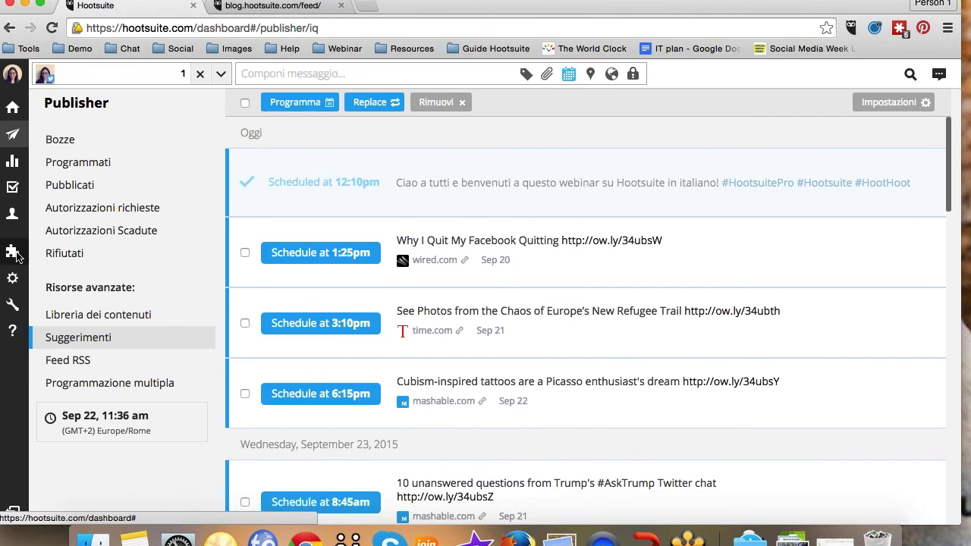
click(13, 254)
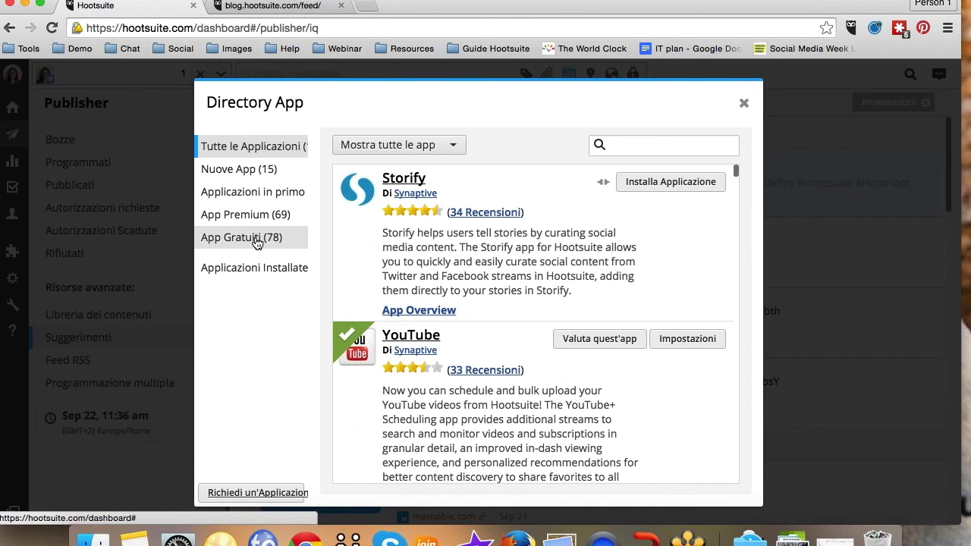
click(644, 145)
text(hootsuite sy)
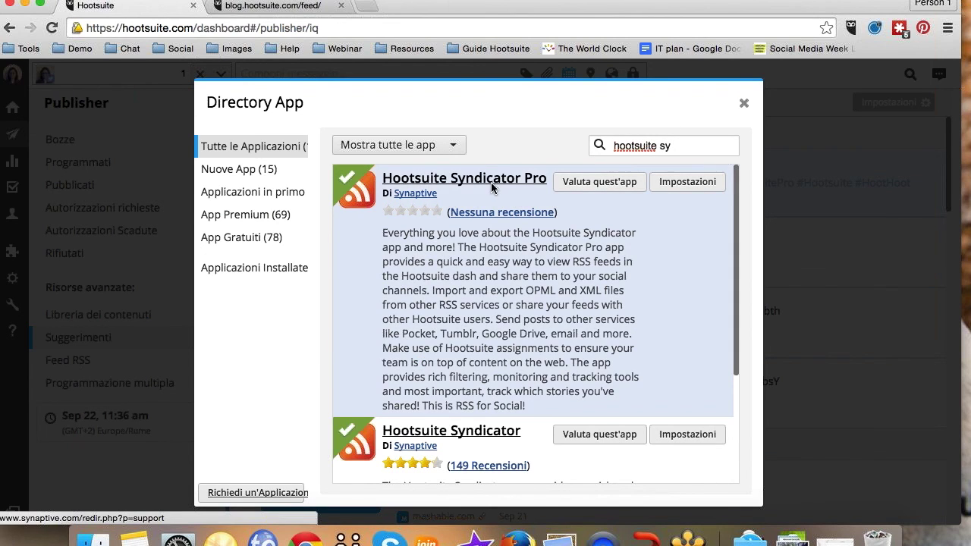
scroll(505, 333, down, 2)
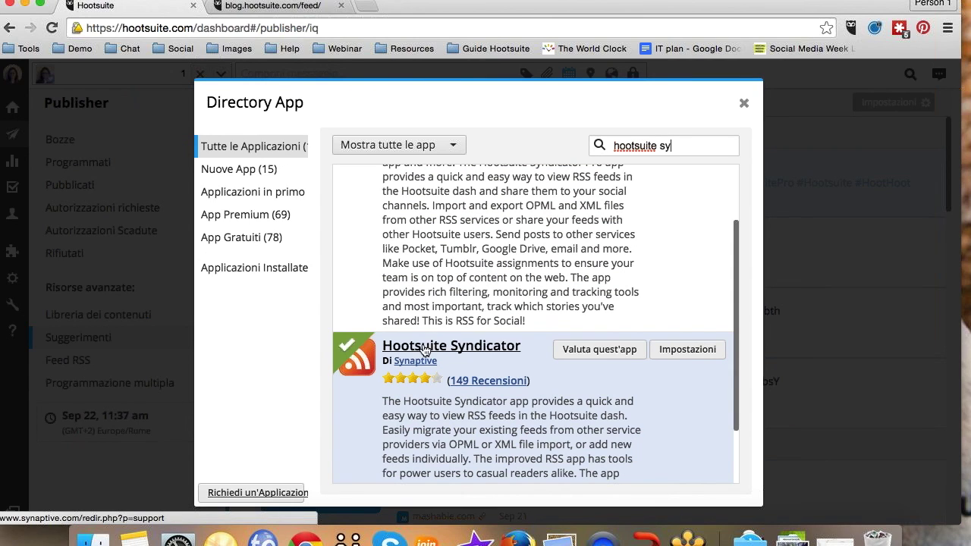
scroll(486, 349, down, 2)
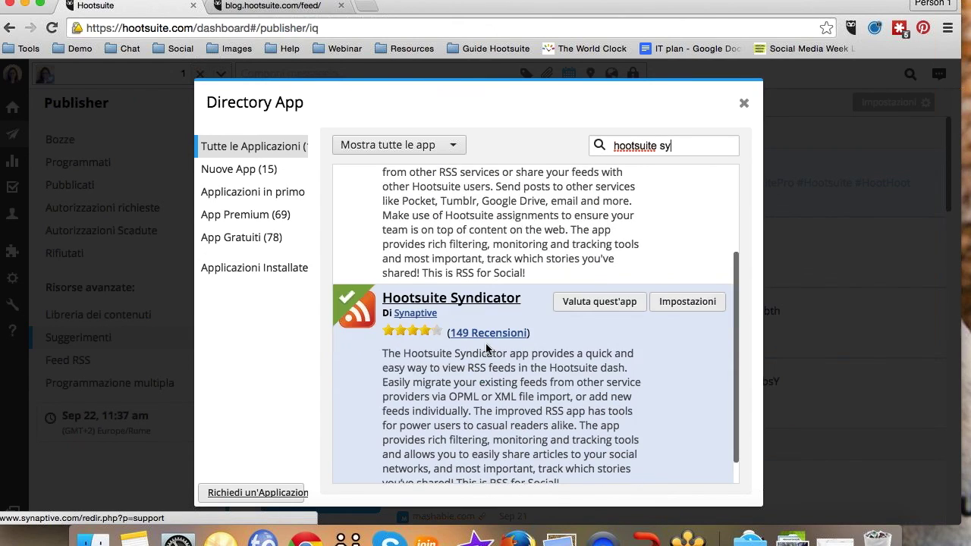
click(746, 105)
Open the RSS tab of the streams dashboard and examine the English, Italian and Spanish Syndicator streams.
click(12, 111)
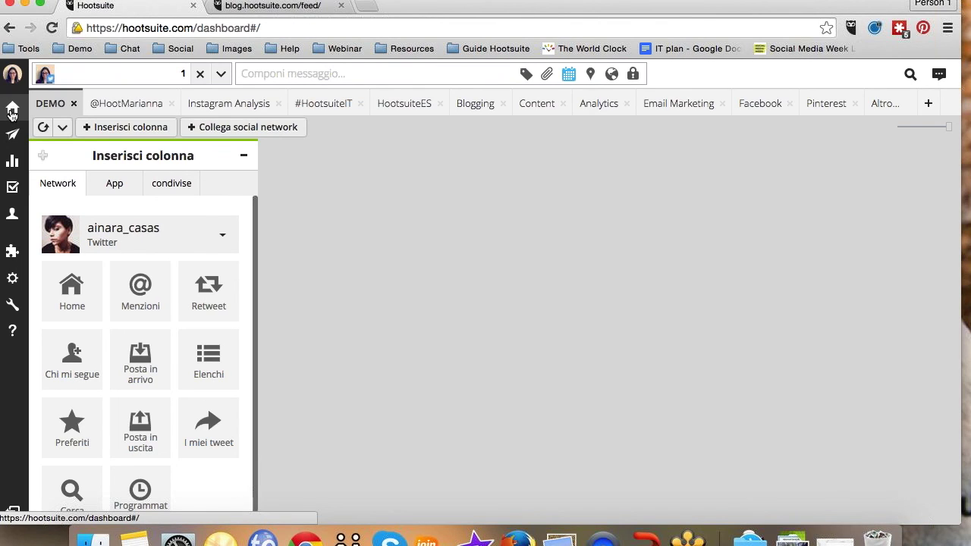
click(884, 103)
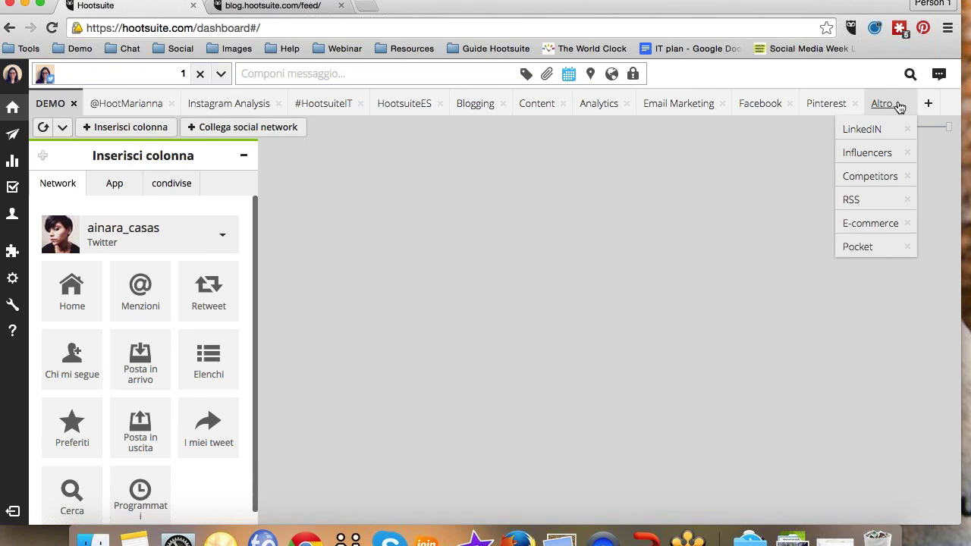
click(857, 200)
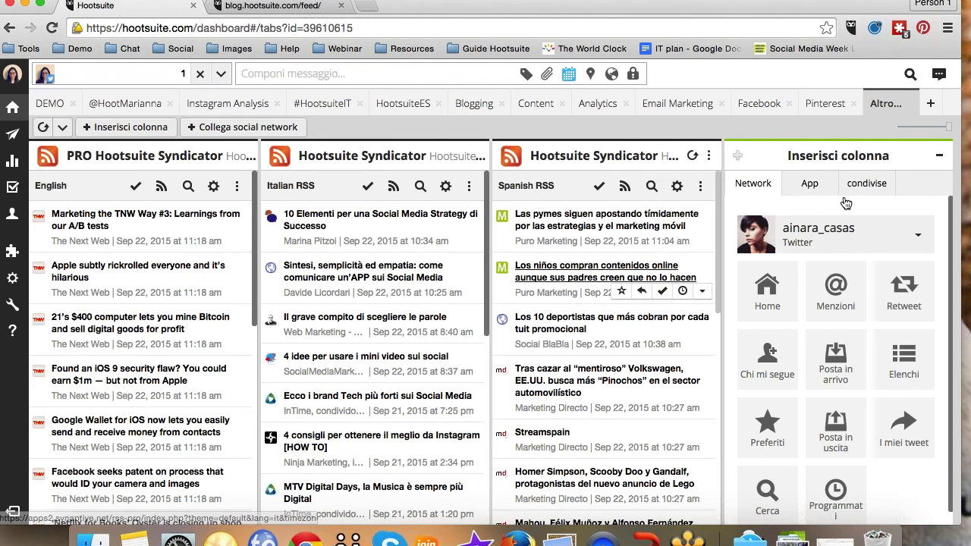
scroll(401, 174, down, 5)
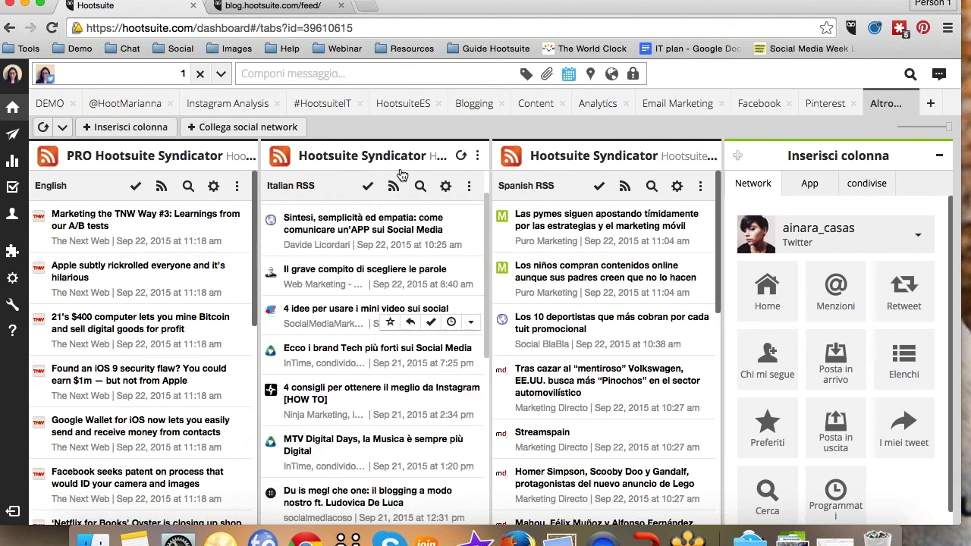
scroll(402, 175, up, 5)
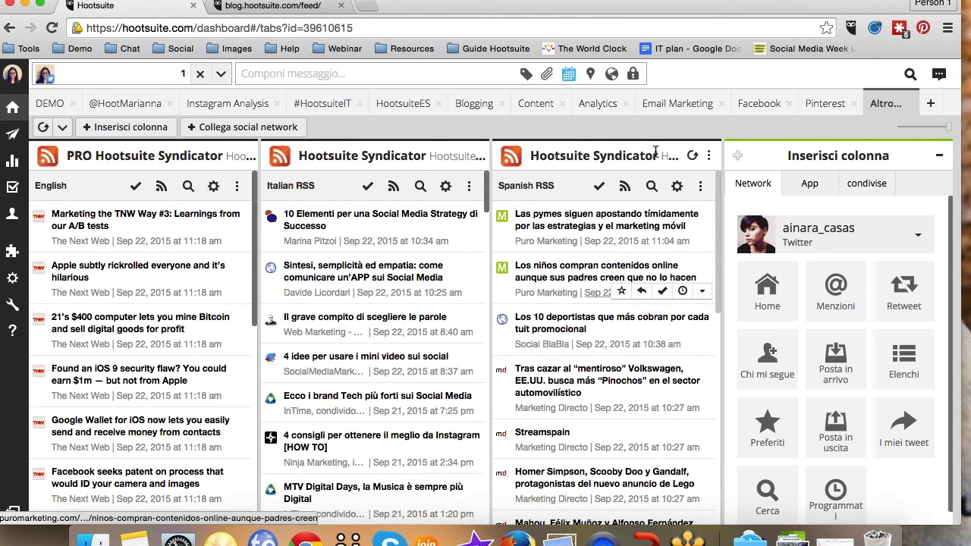
click(394, 189)
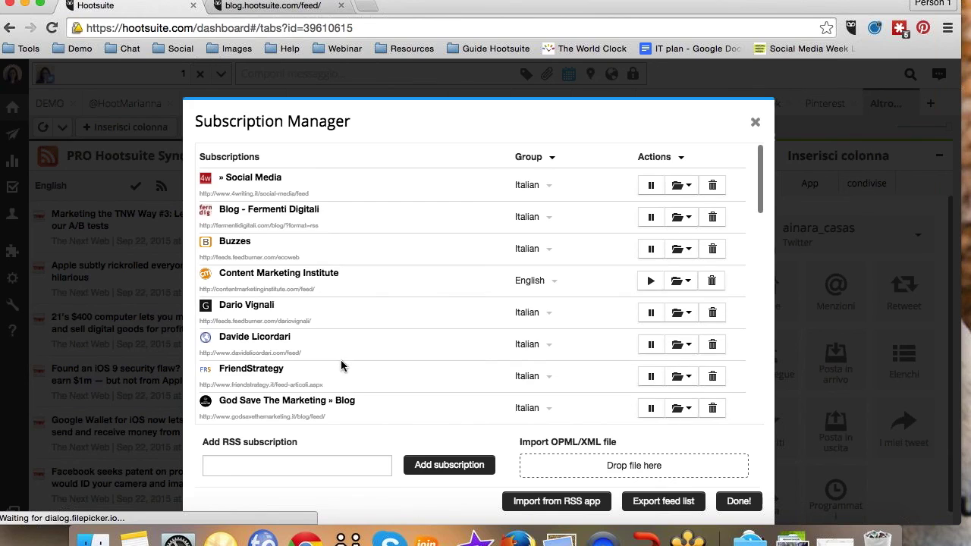
click(284, 465)
text(http://blog.hootsuite.com/feed/)
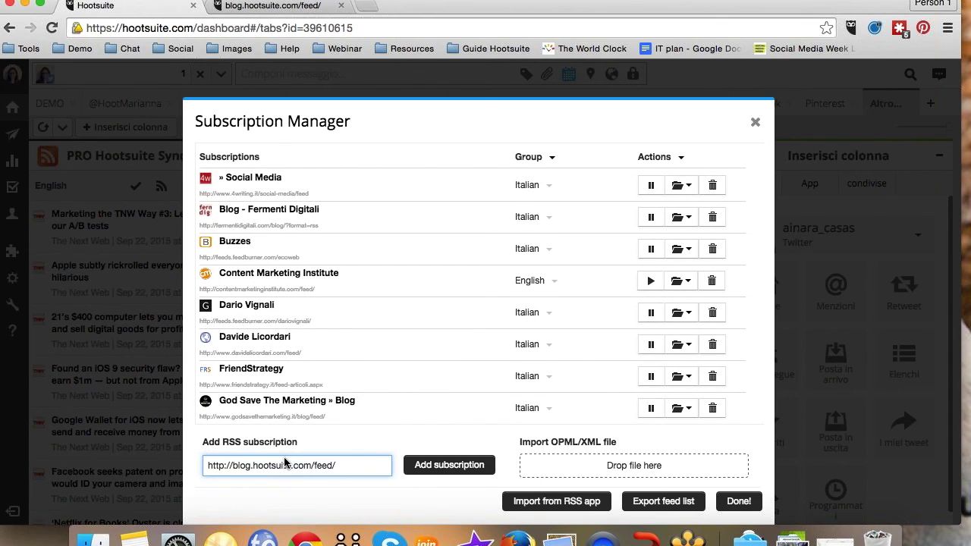
Review the language groups assigned to the existing subscriptions and leave the Subscription Manager without adding the feed.
scroll(500, 202, down, 5)
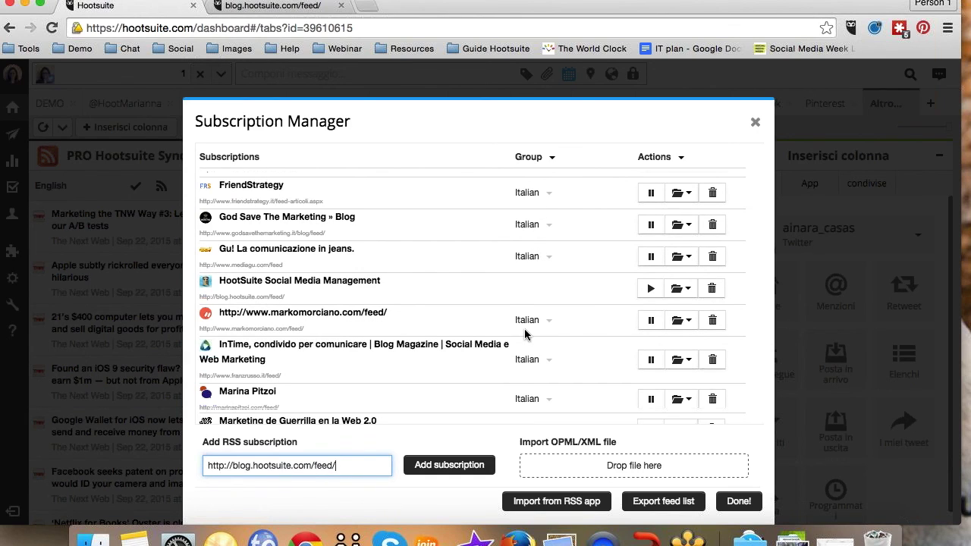
scroll(526, 336, down, 2)
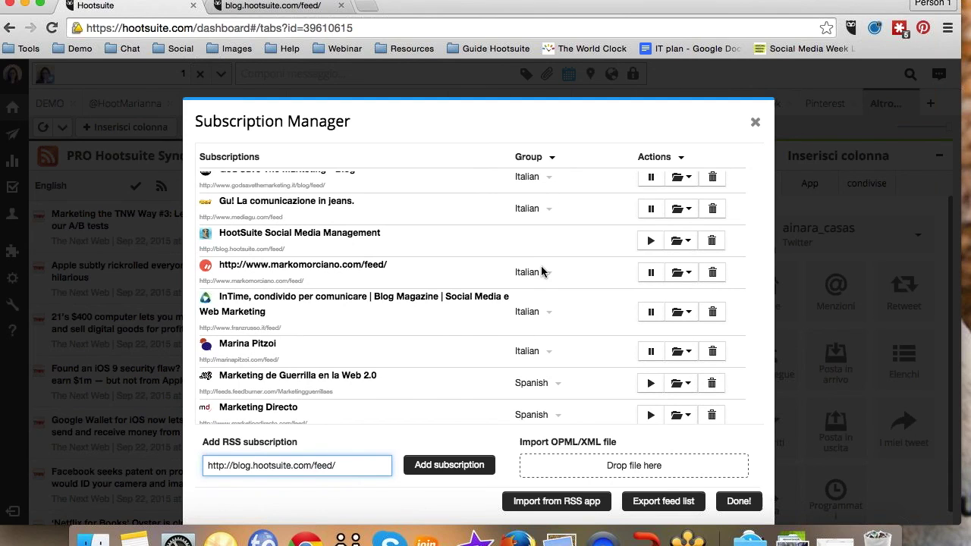
scroll(541, 271, down, 6)
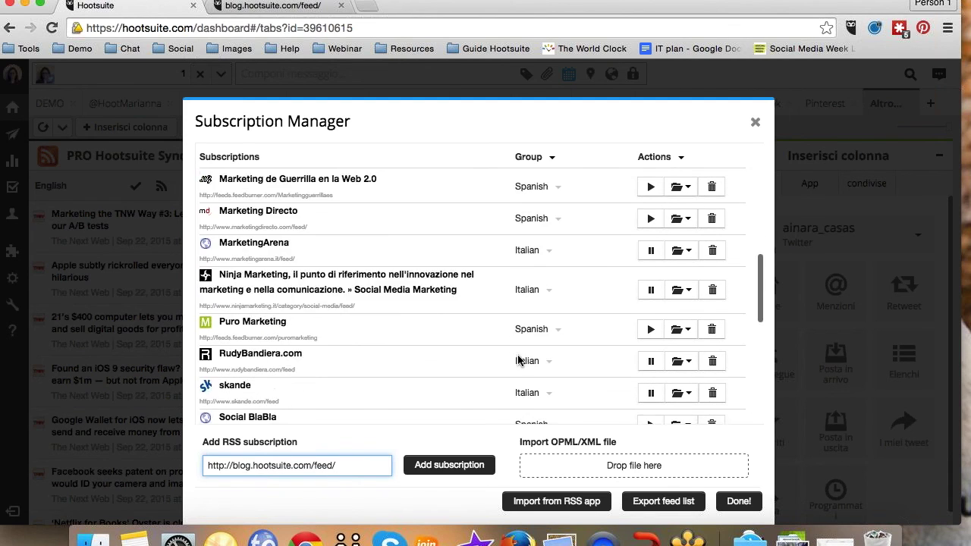
scroll(518, 360, down, 6)
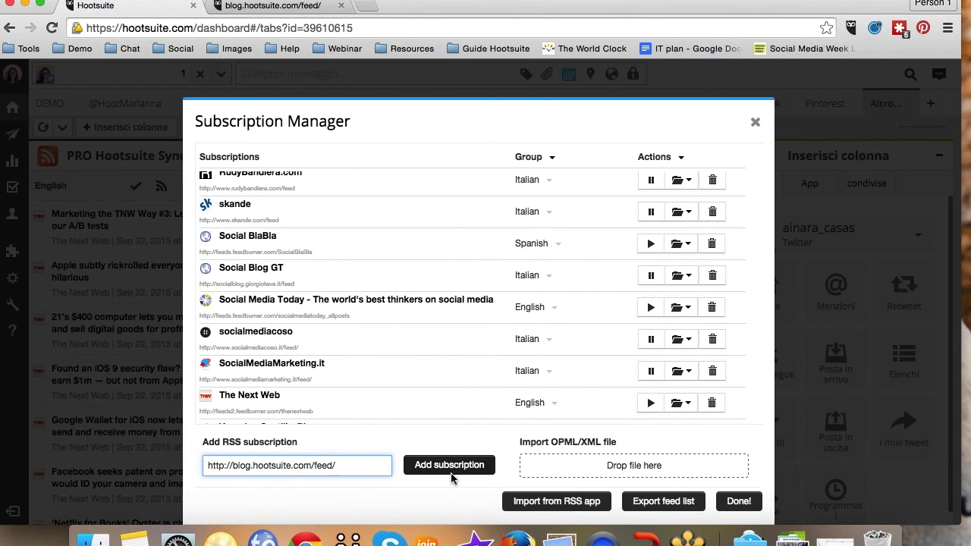
click(756, 123)
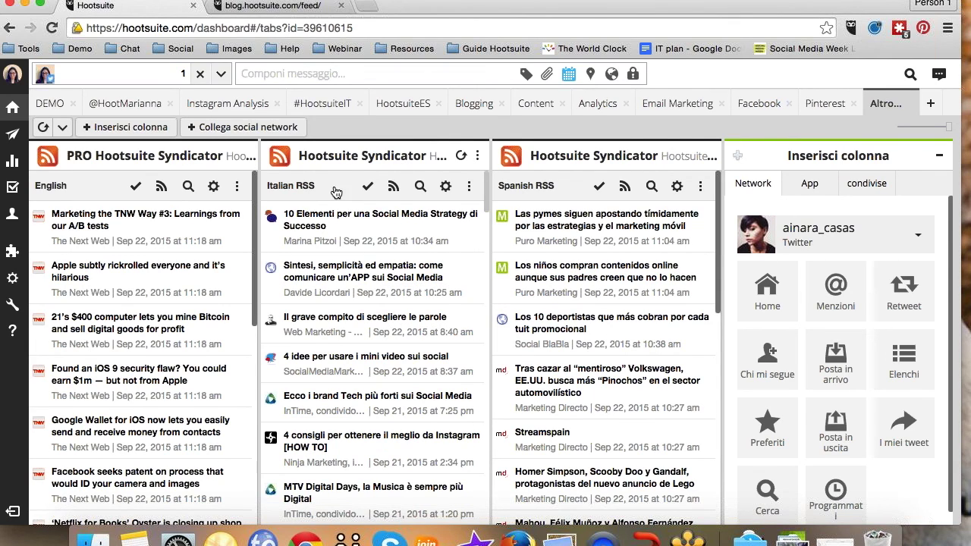
click(393, 188)
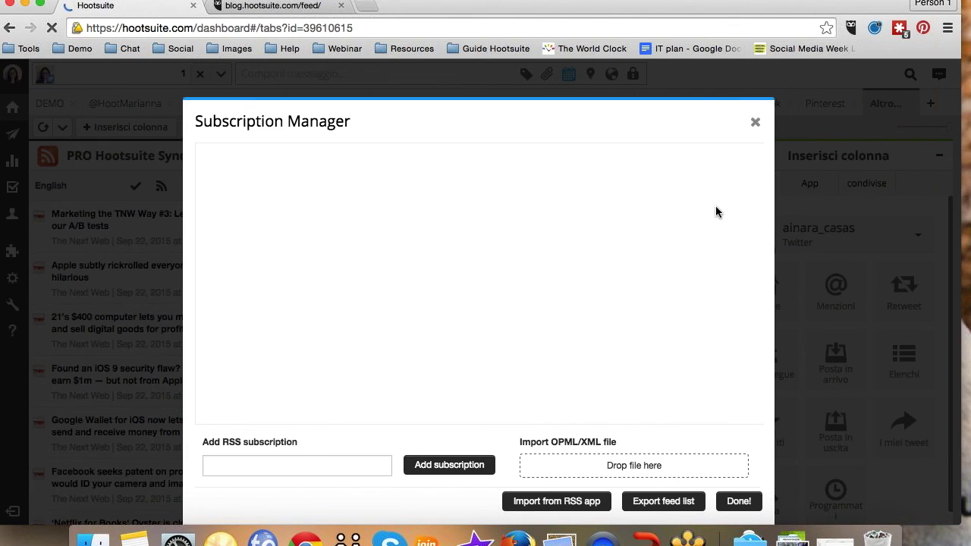
click(756, 123)
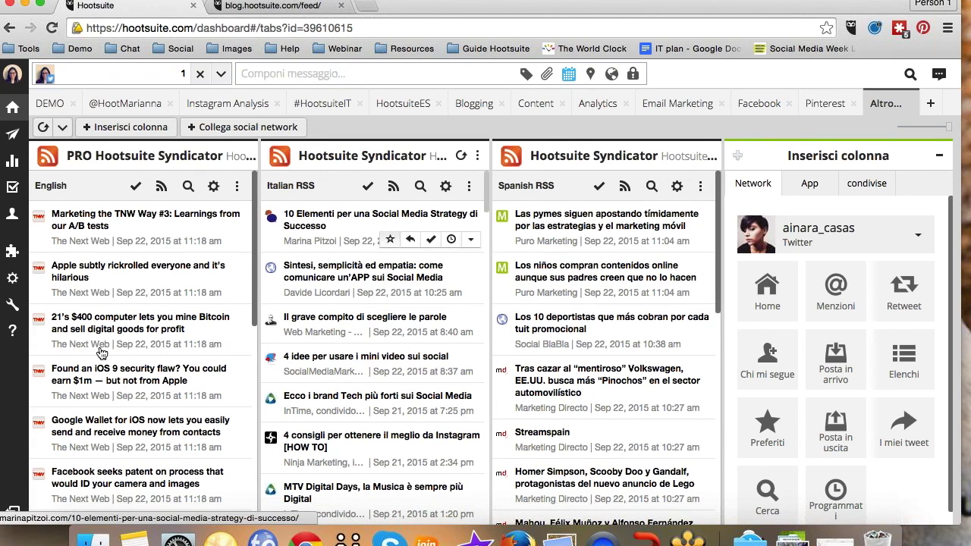
Mark the article "L'Assertività è vincente anche nella Comunicazione Online" in the Italian RSS stream as read.
scroll(394, 337, down, 5)
scroll(394, 337, down, 3)
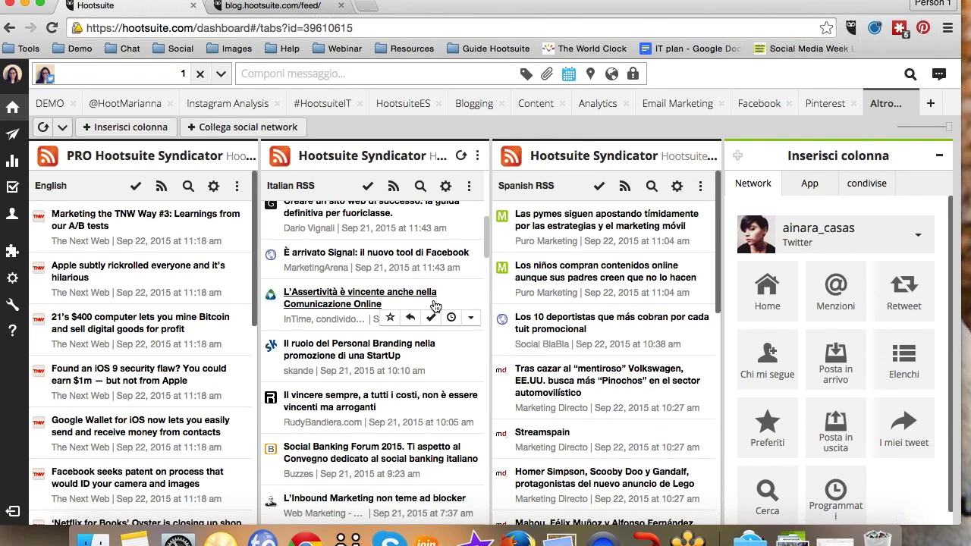
click(431, 318)
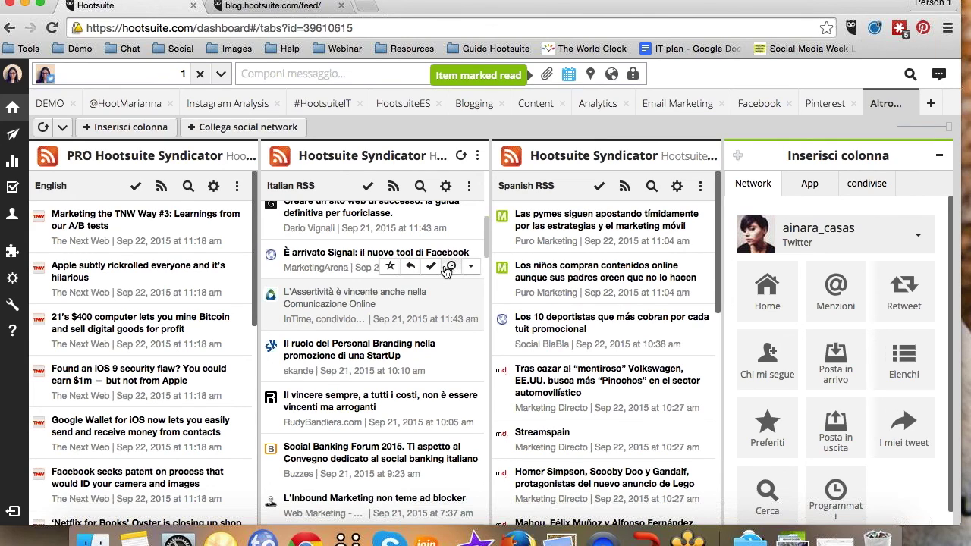
Add "È arrivato Signal: il nuovo tool di Facebook" to the Read later list and favorite the "Creare un sito web di successo" article.
click(450, 267)
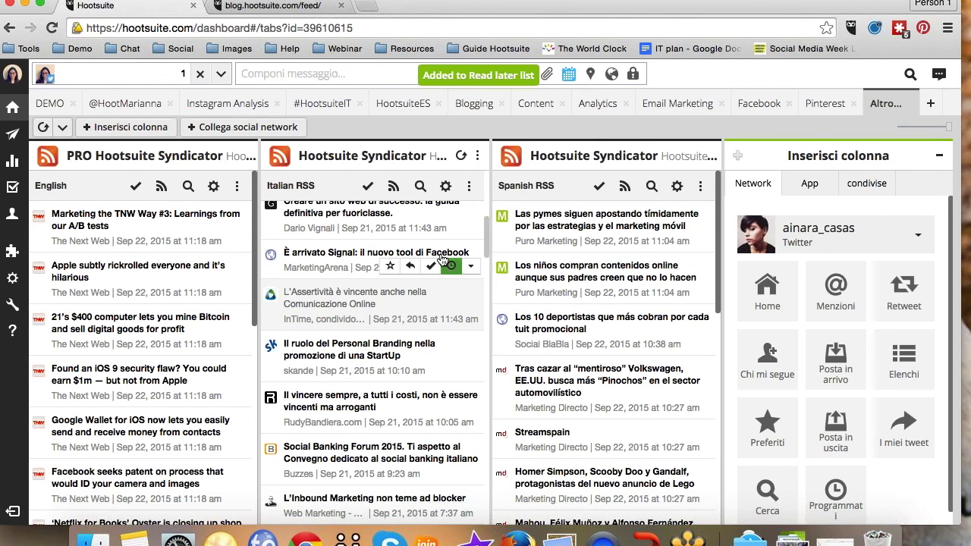
click(390, 227)
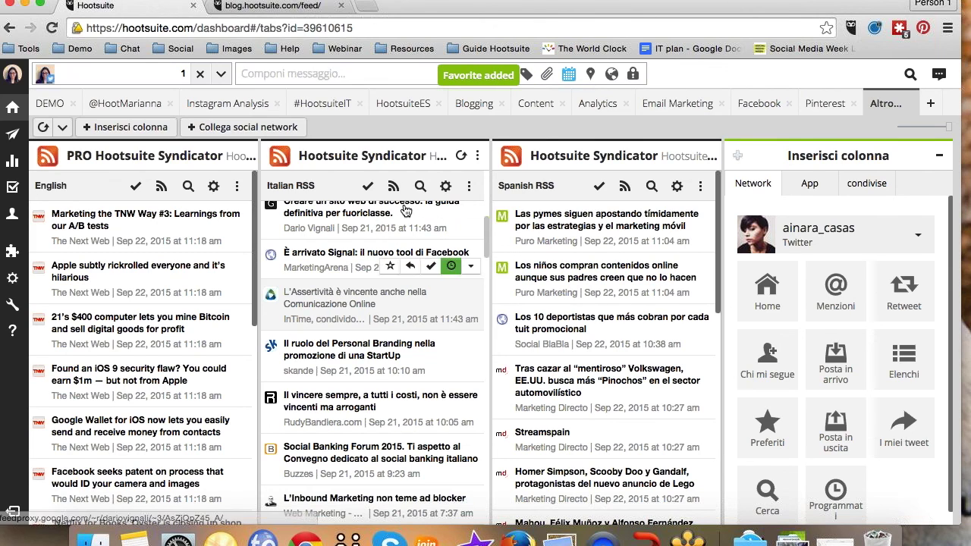
Open the "MTV Digital Days, la Musica è sempre più Digital" article, share it into the message composer, and collapse the composer.
scroll(322, 326, up, 2)
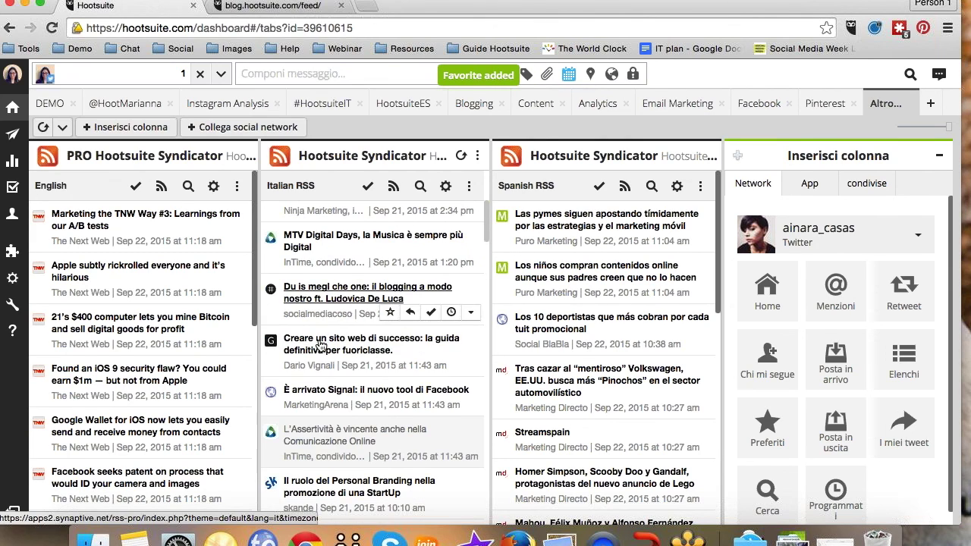
click(408, 240)
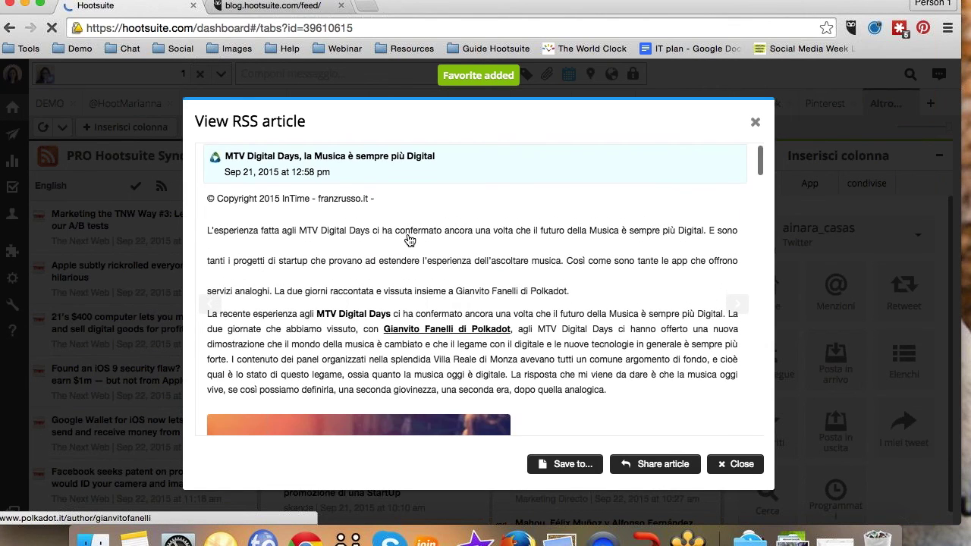
click(671, 465)
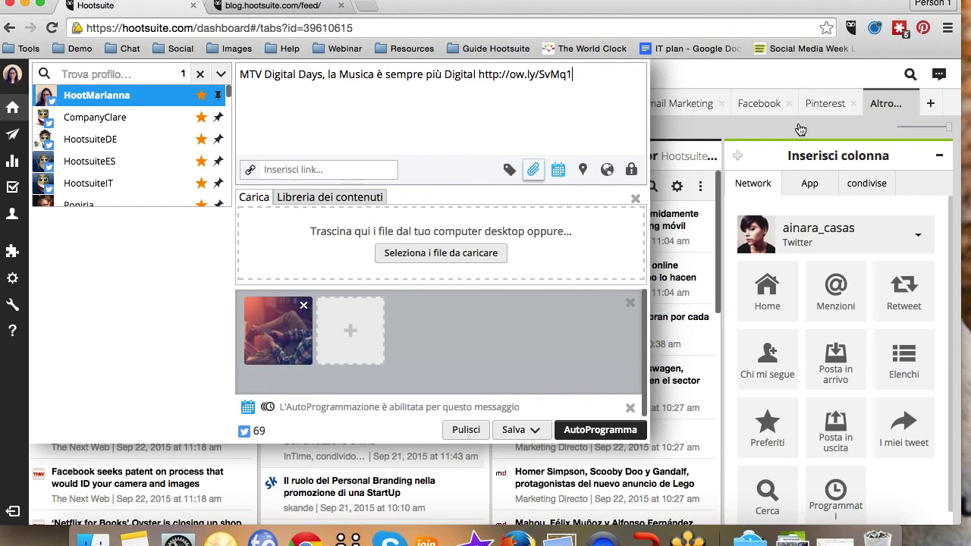
click(752, 79)
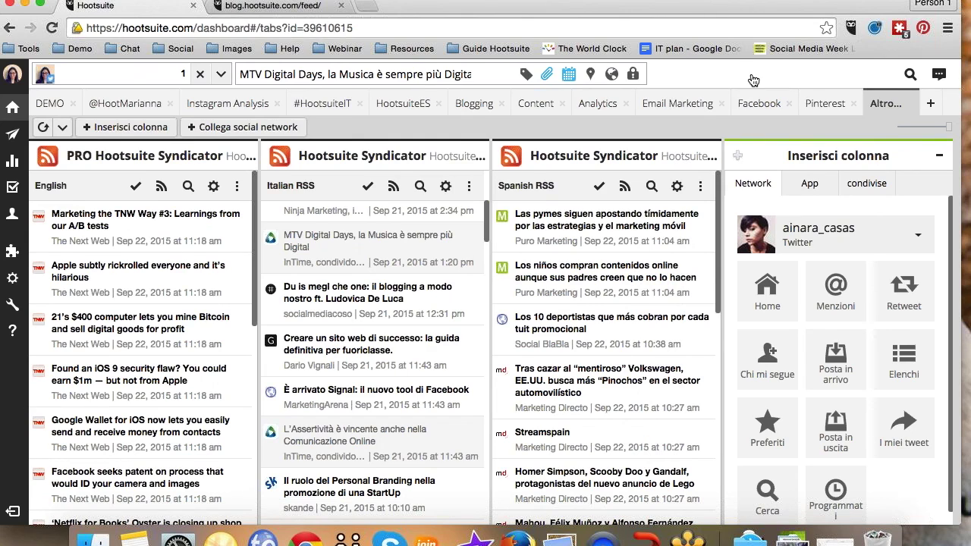
key(super+Tab)
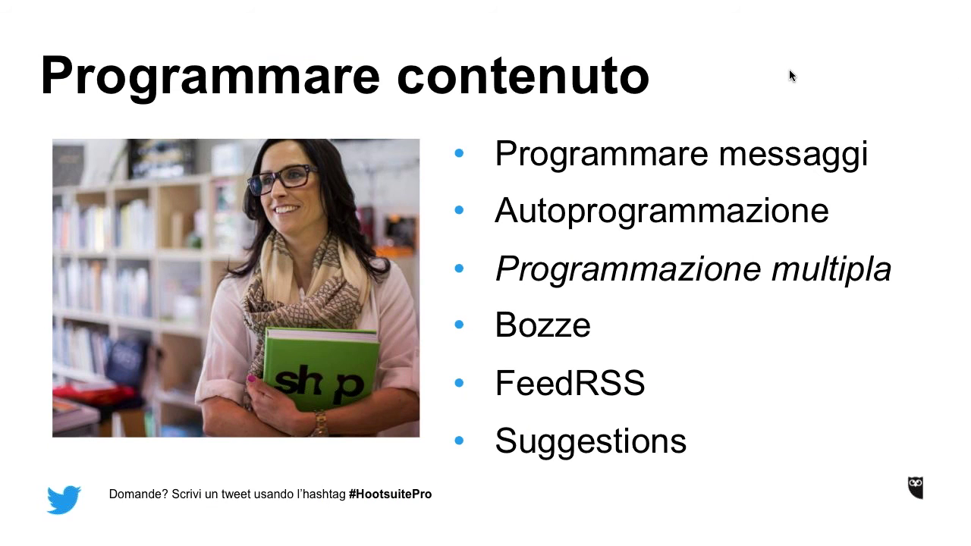
click(675, 201)
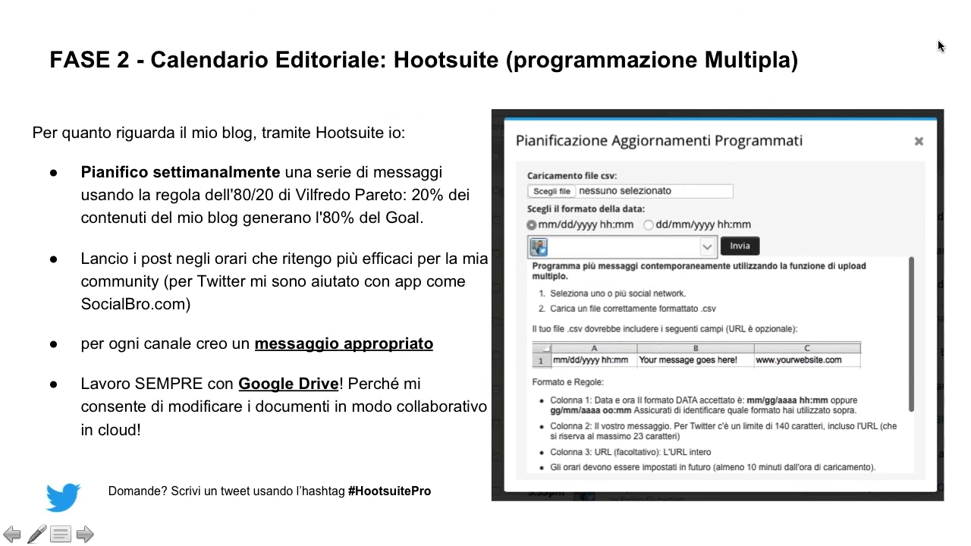
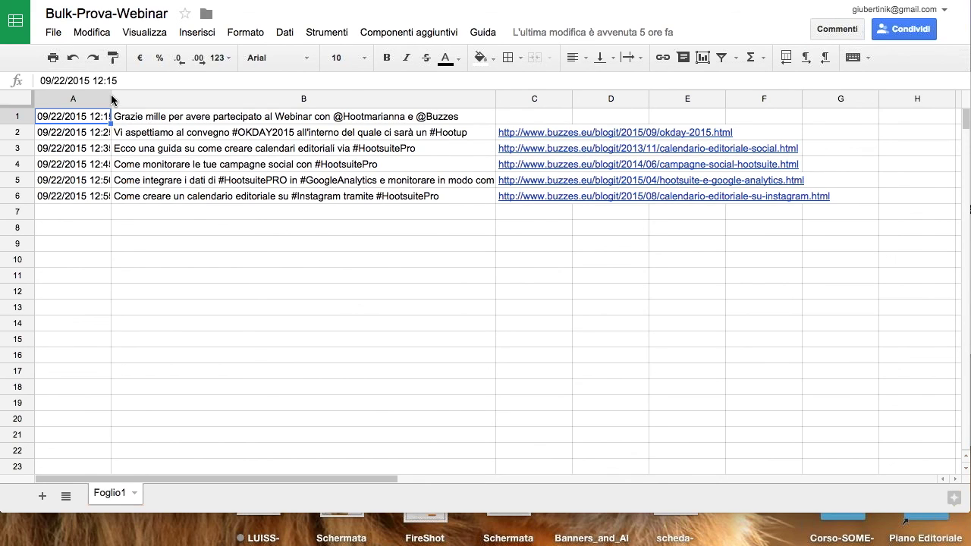
Widen column A to fit the dates, then insert "a tutti" after "Grazie mille" and append "#HootsuitePro" to the message in B1.
drag(109, 101, 188, 110)
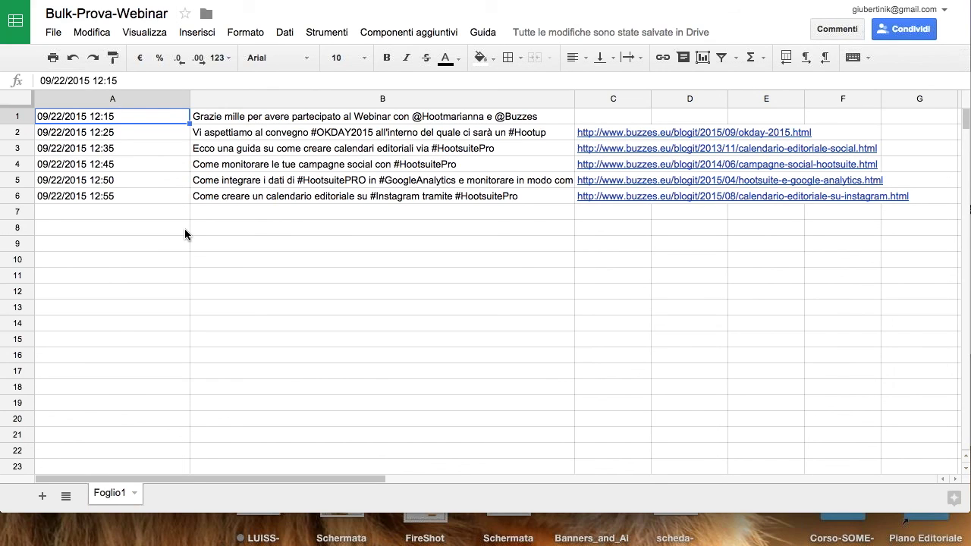
click(234, 118)
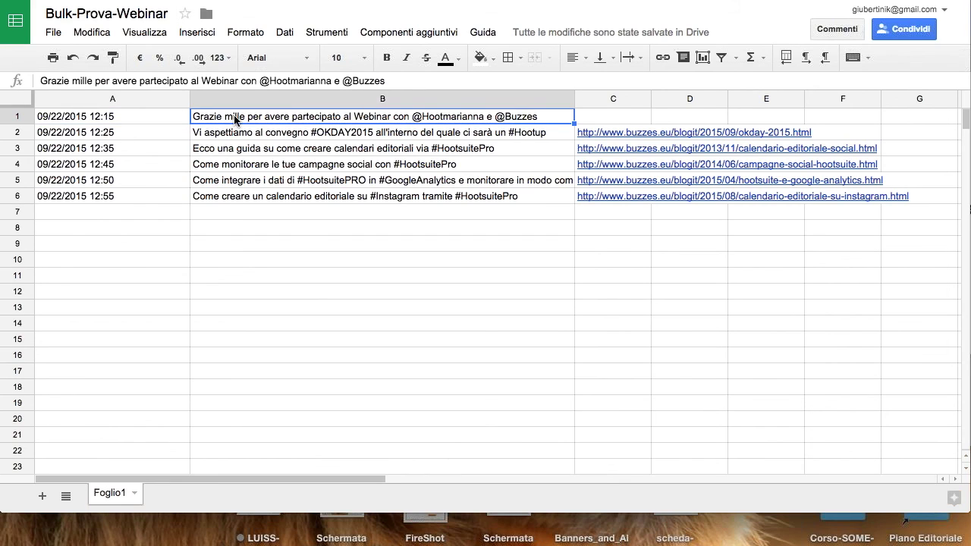
double_click(243, 119)
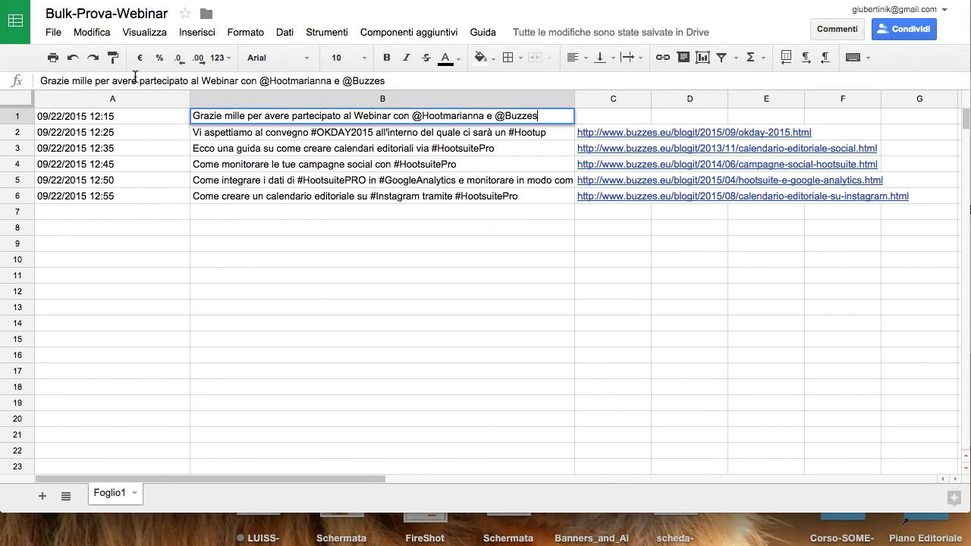
click(96, 85)
text(a tutti)
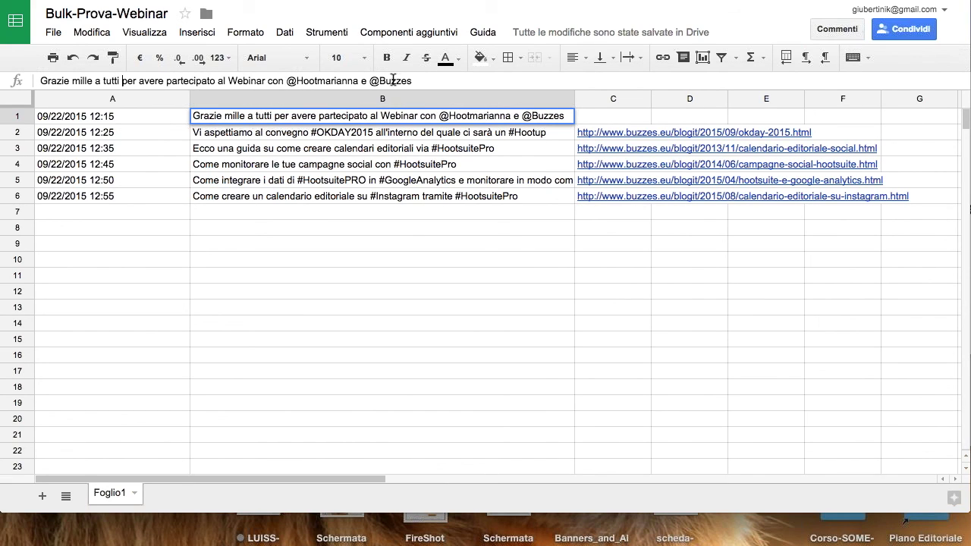
click(417, 80)
text(#HootsuitePro)
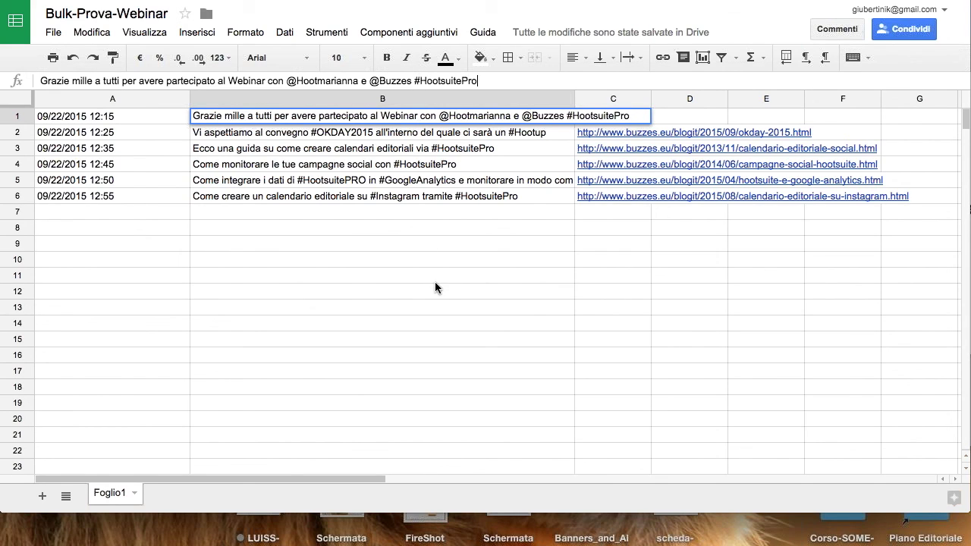
click(435, 282)
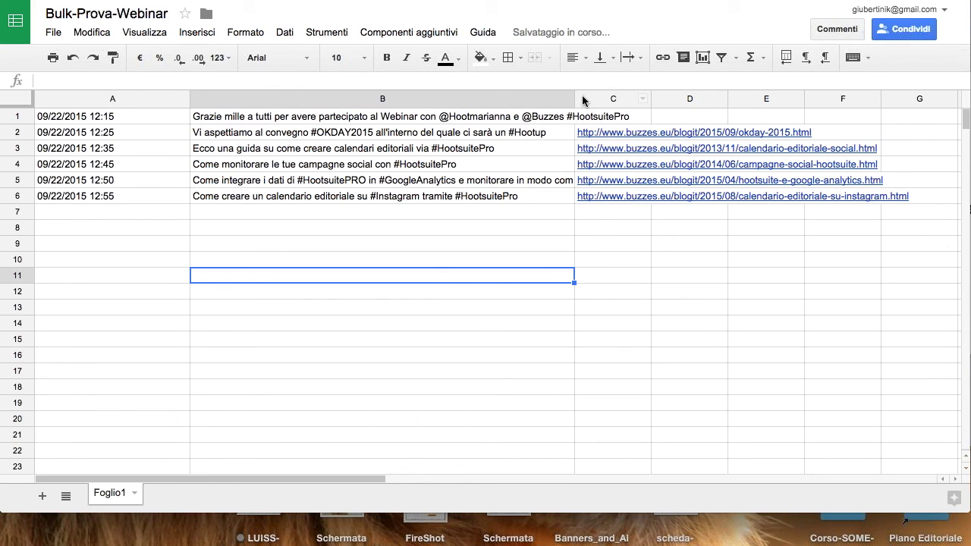
Widen column B to fit the messages and download the current sheet as CSV to Scrivania under the name "Bulk-Prova-Webinar - Foglio1".
drag(574, 98, 657, 100)
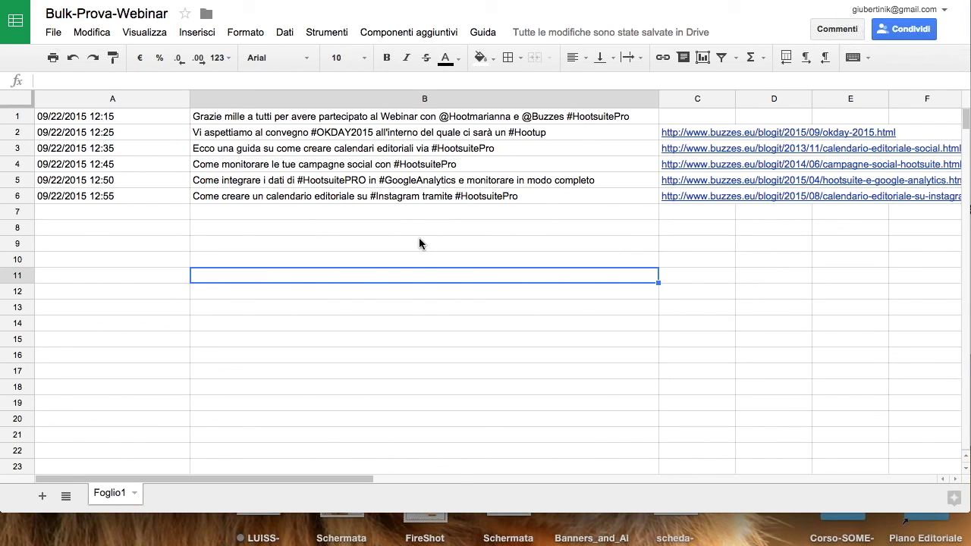
click(397, 207)
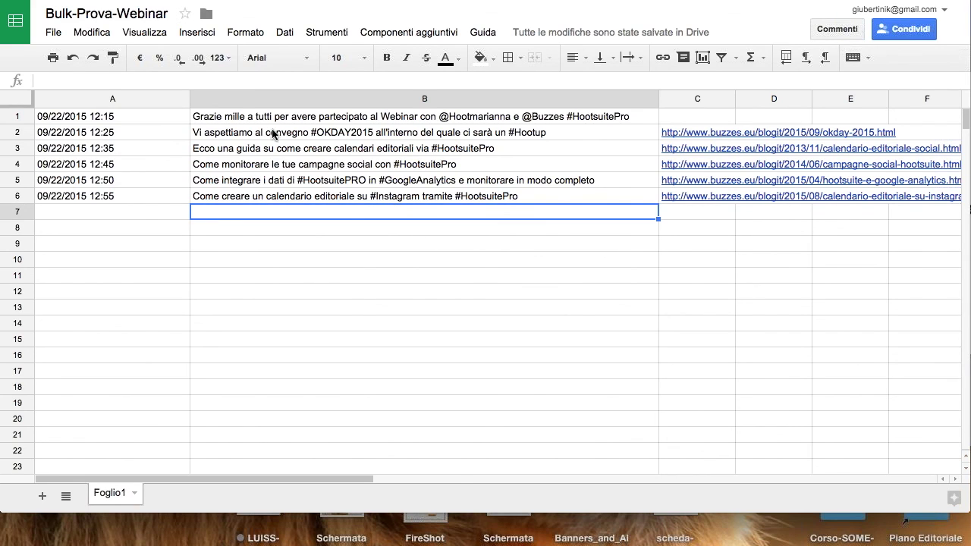
click(59, 35)
mouse_move(102, 92)
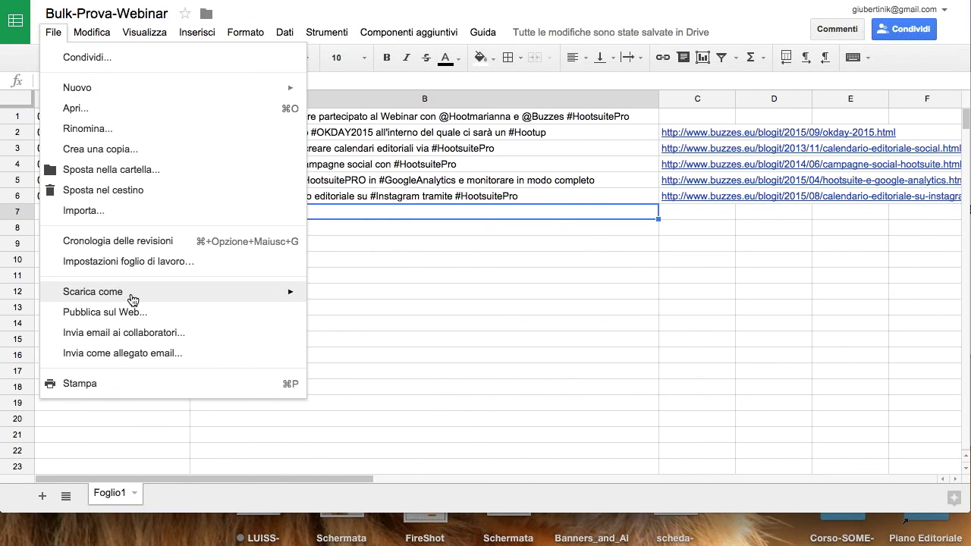
mouse_move(152, 298)
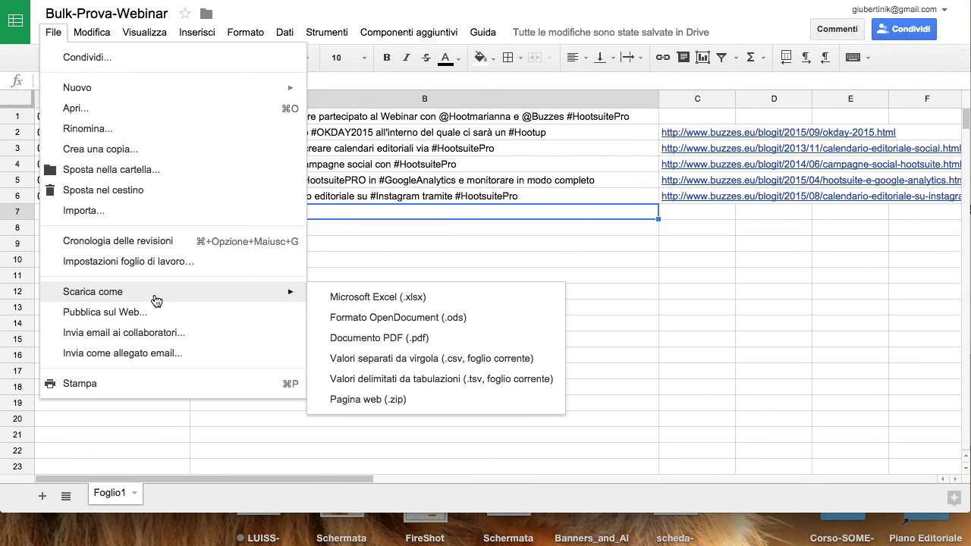
click(349, 358)
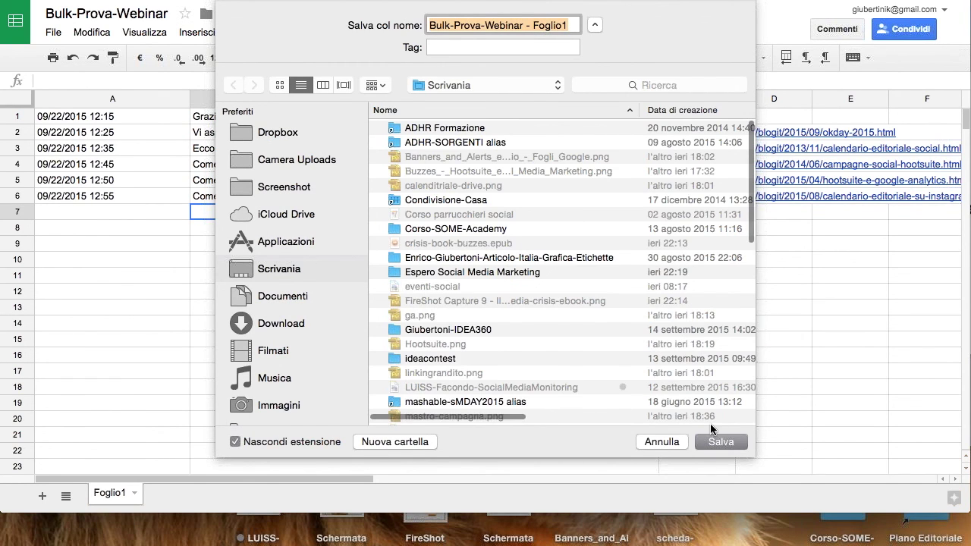
click(721, 443)
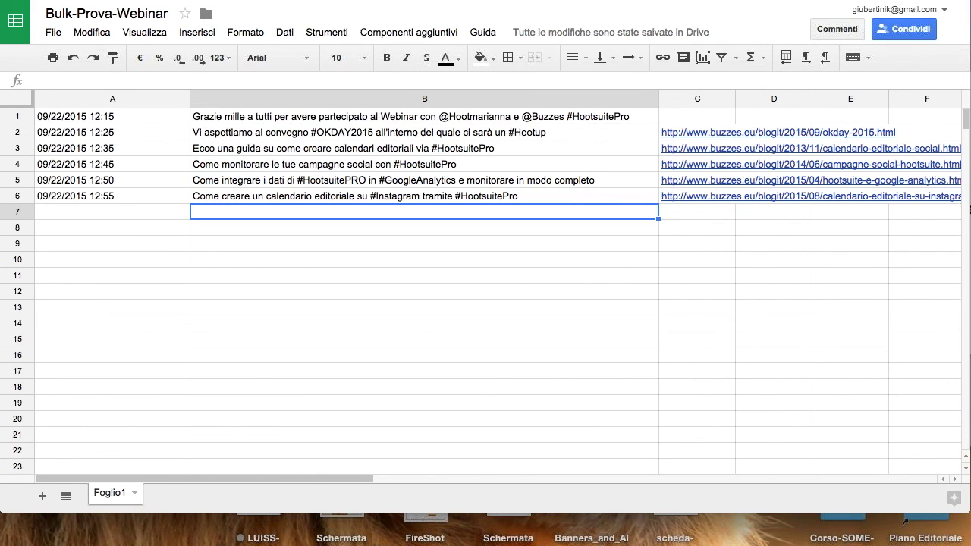
Switch to Hootsuite, open the Publisher's Programmazione multipla dialog, and choose "Bulk-Prova-Webinar - Foglio1.csv" as the file to upload.
key(ctrl+Tab)
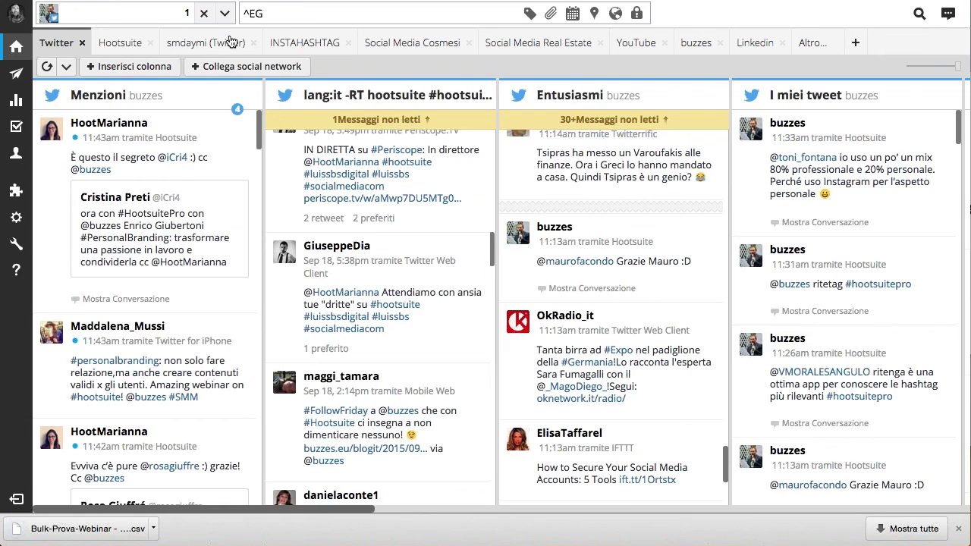
click(15, 78)
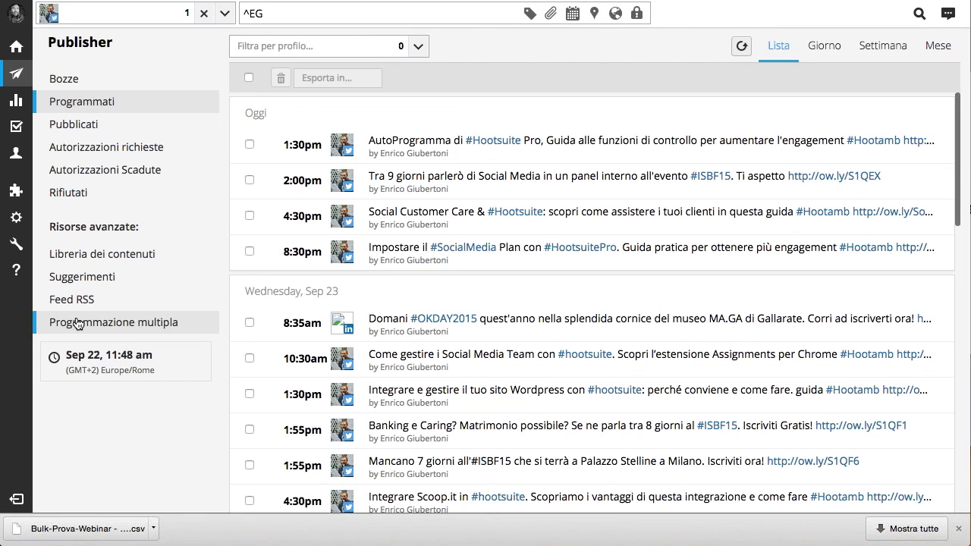
click(76, 321)
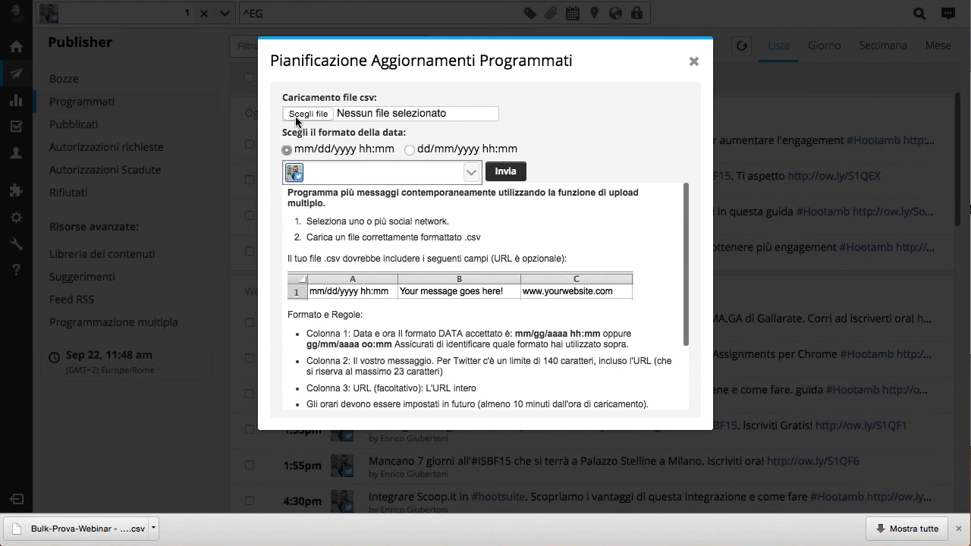
click(295, 116)
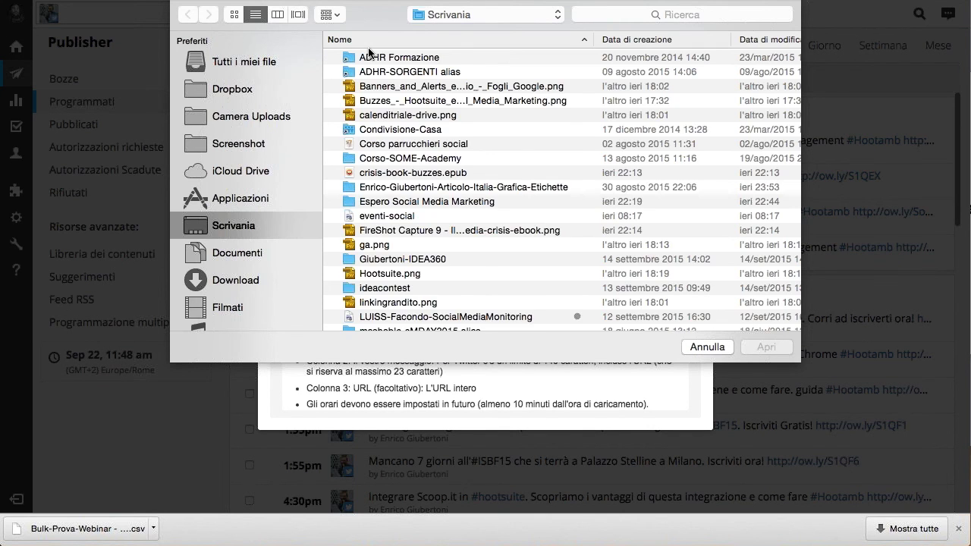
click(628, 38)
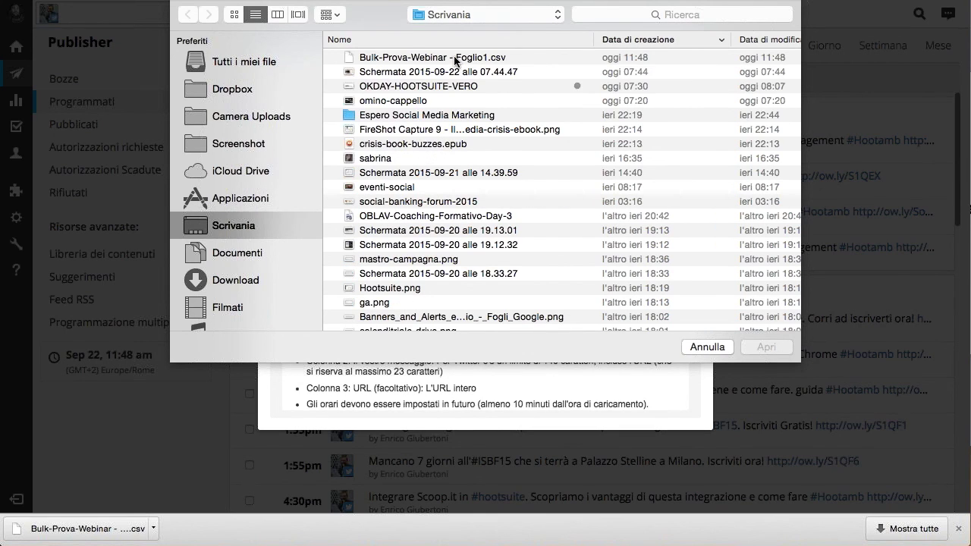
click(454, 57)
click(768, 349)
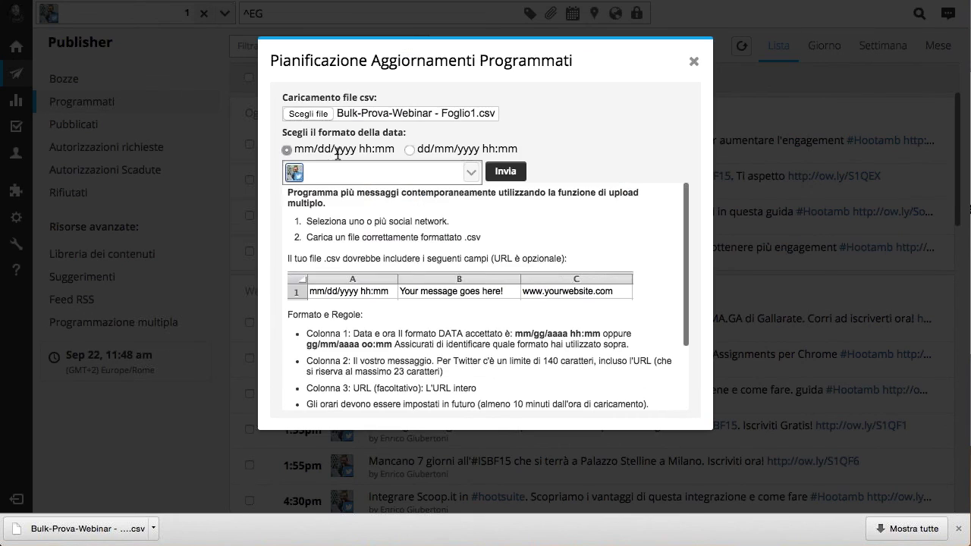
Check the profile selection, submit the CSV for bulk scheduling with the preselected Twitter profile and mm/dd/yyyy hh:mm format, and close the dialog.
click(300, 176)
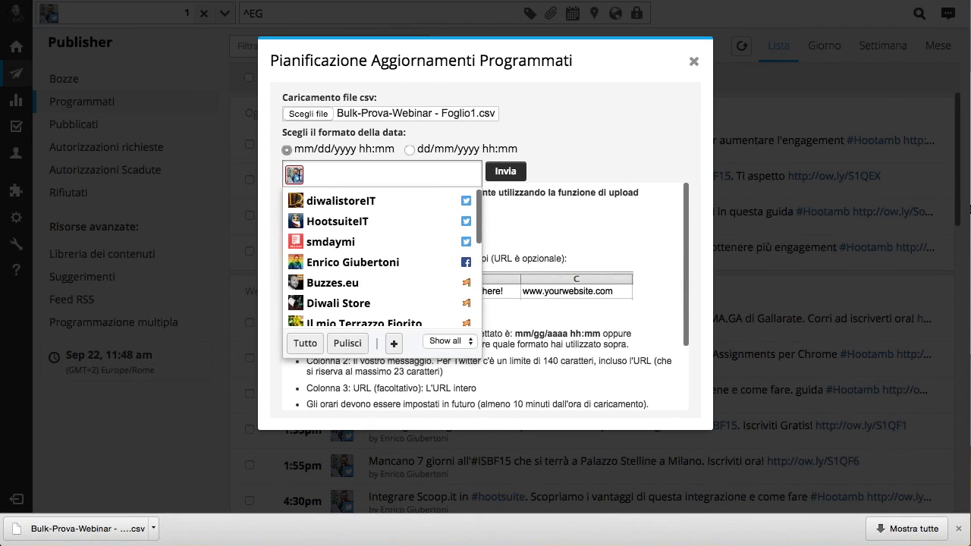
click(324, 198)
click(575, 145)
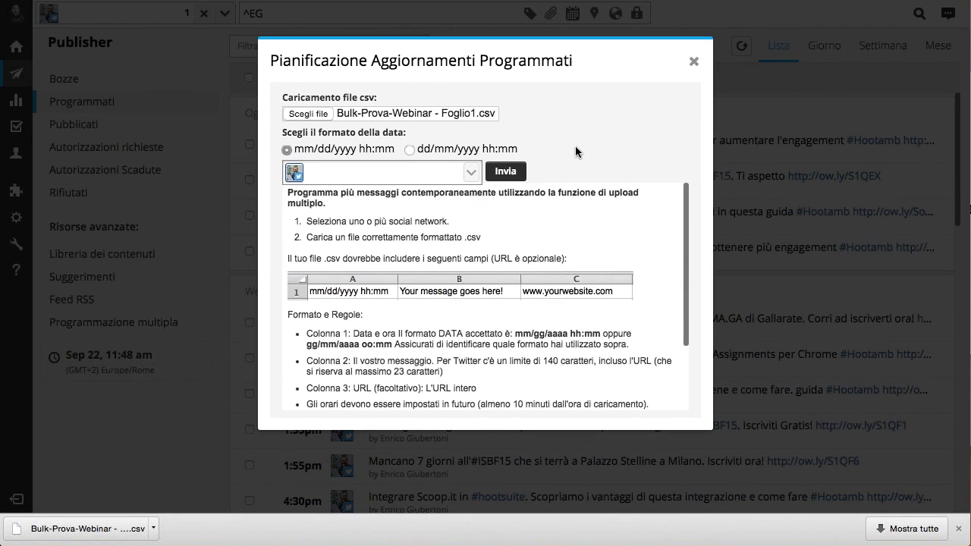
click(501, 171)
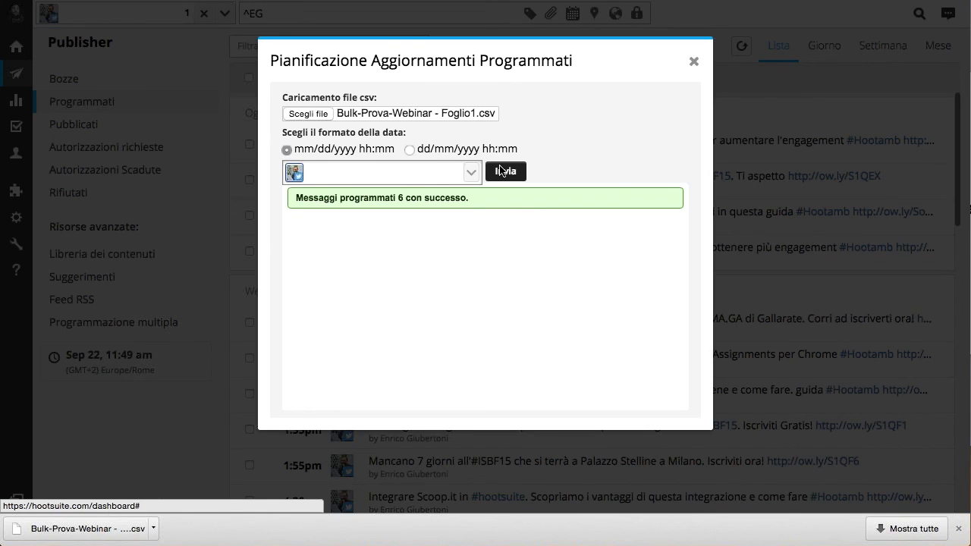
click(693, 63)
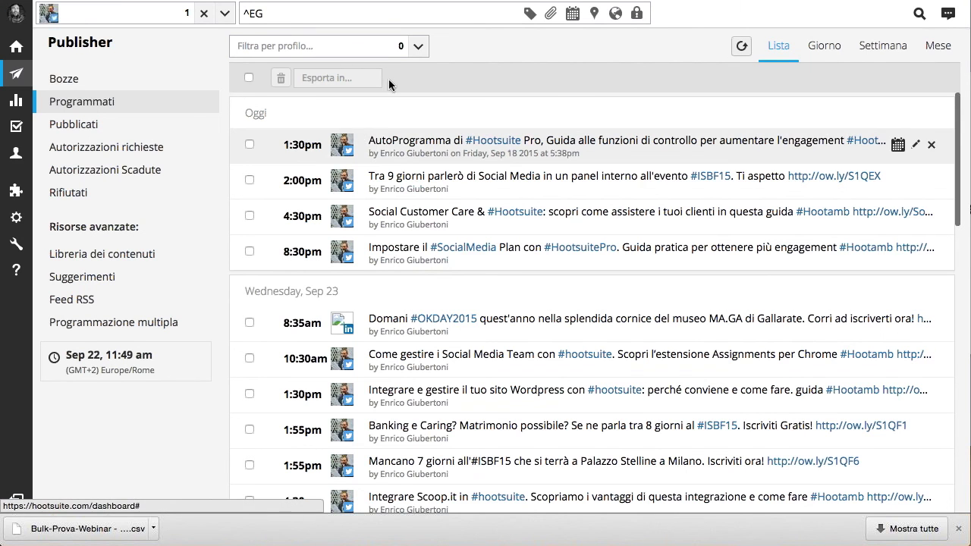
Refresh the list of scheduled messages and view the schedule by day.
click(742, 46)
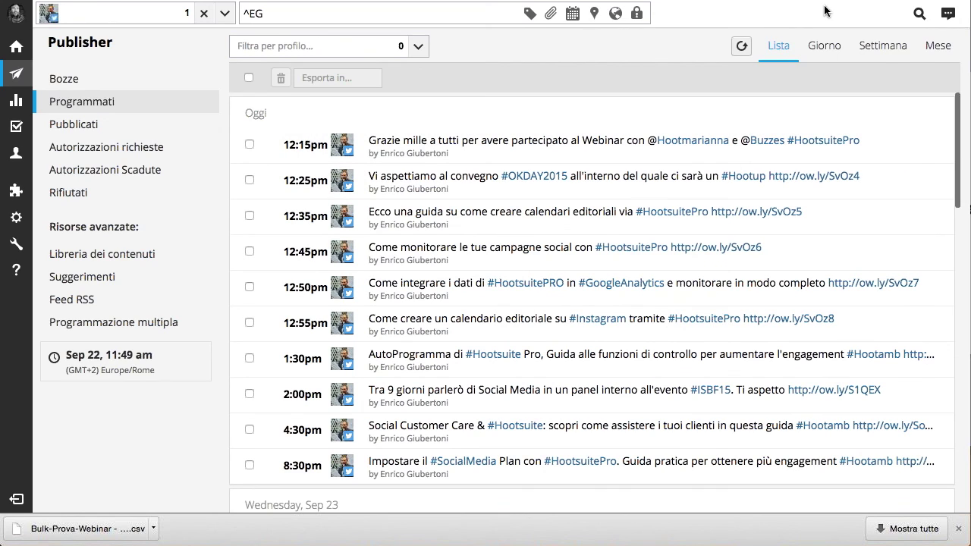
click(825, 46)
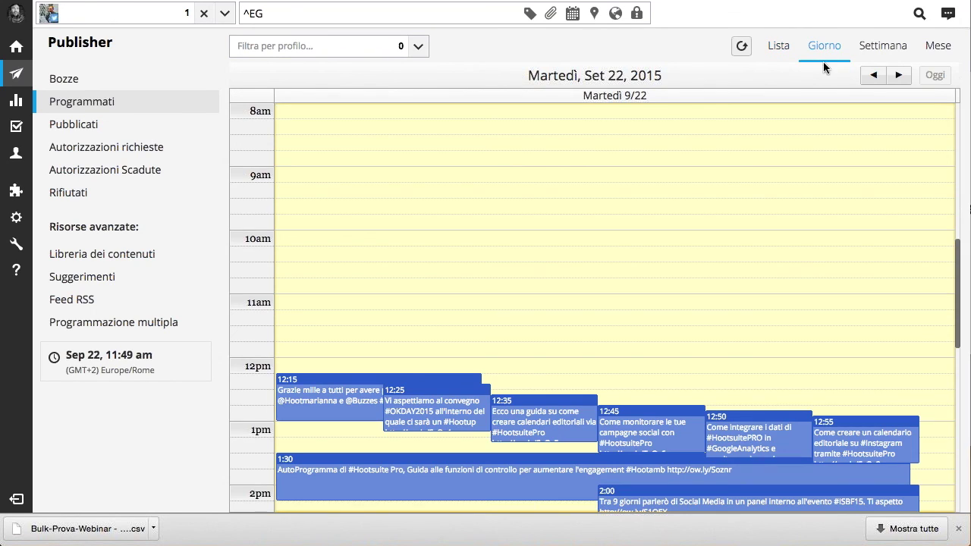
Reschedule the 12:35 "Ecco una guida su come creare calendari editoriali" message to 12:50 on the Tuesday 9/22 calendar and check the day's other posts.
drag(536, 403, 540, 427)
scroll(540, 427, down, 5)
scroll(541, 427, down, 2)
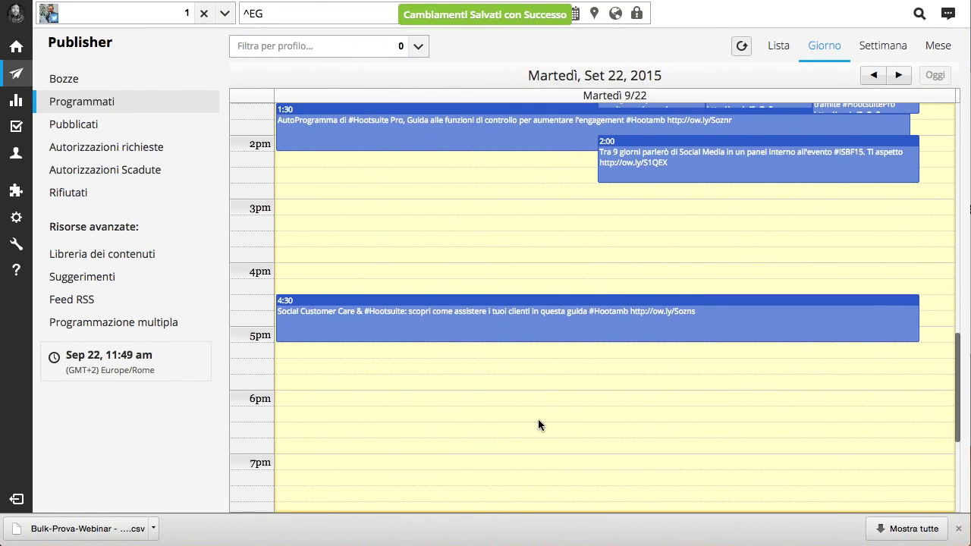
scroll(540, 427, up, 5)
scroll(540, 427, up, 2)
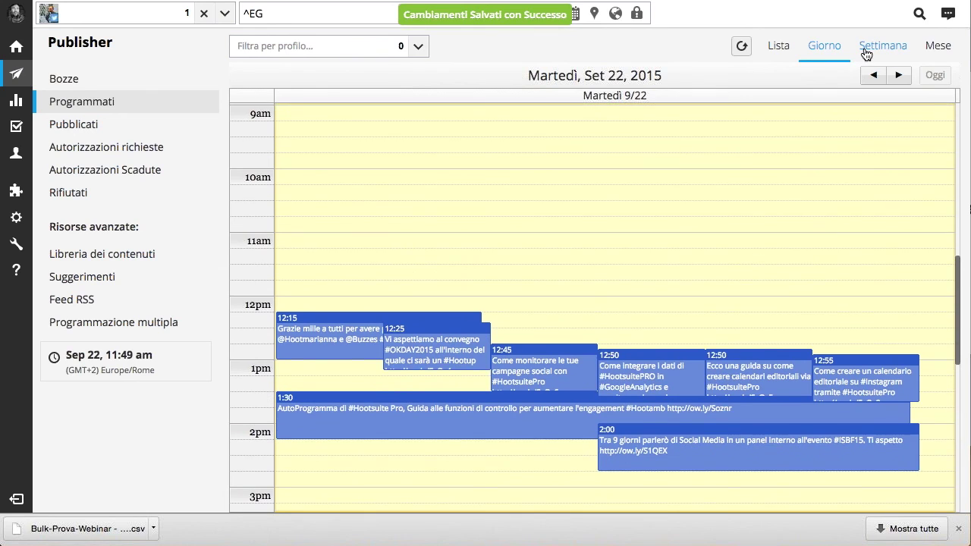
Review the scheduled messages across the week of Set 20–26 2015, then as a list, and return to the day view.
click(866, 50)
scroll(793, 213, down, 3)
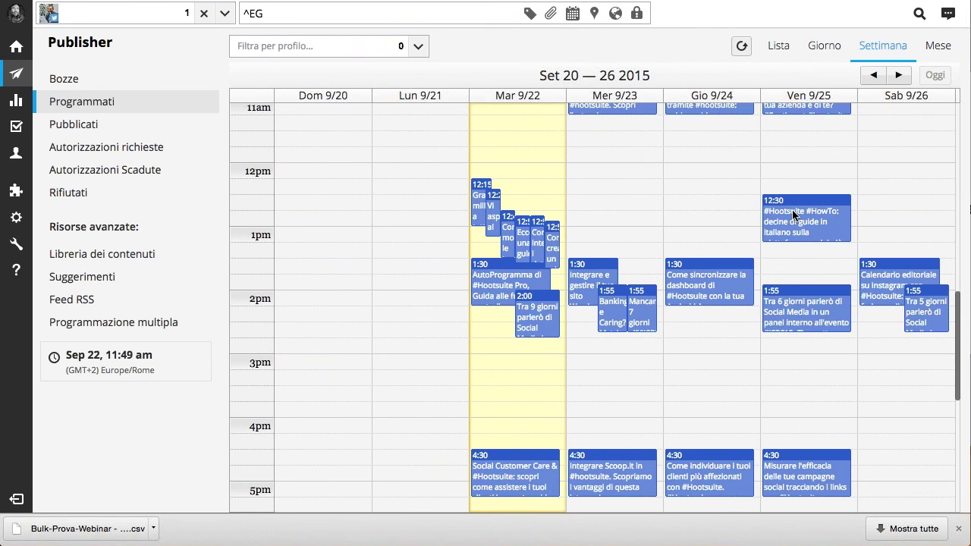
scroll(793, 215, down, 5)
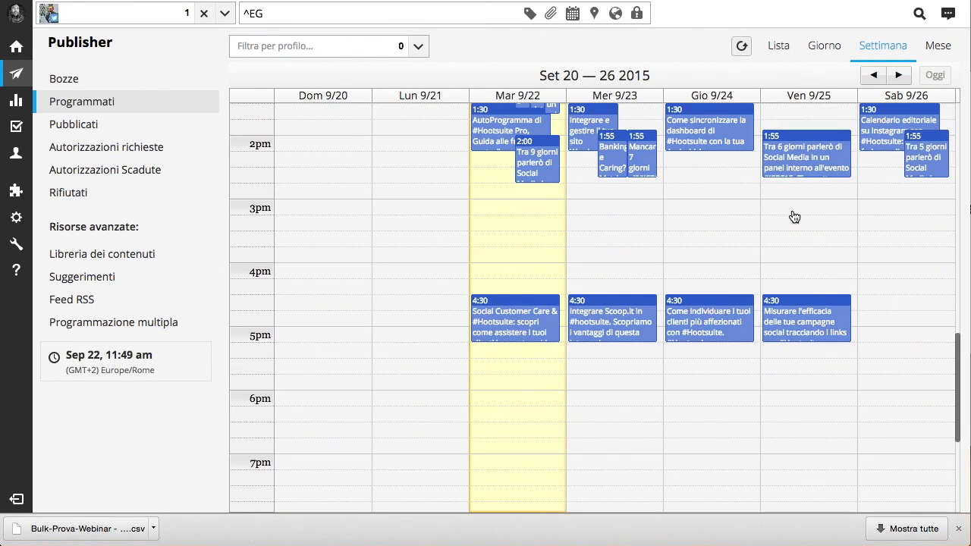
scroll(794, 215, up, 15)
scroll(794, 215, down, 10)
scroll(794, 214, up, 12)
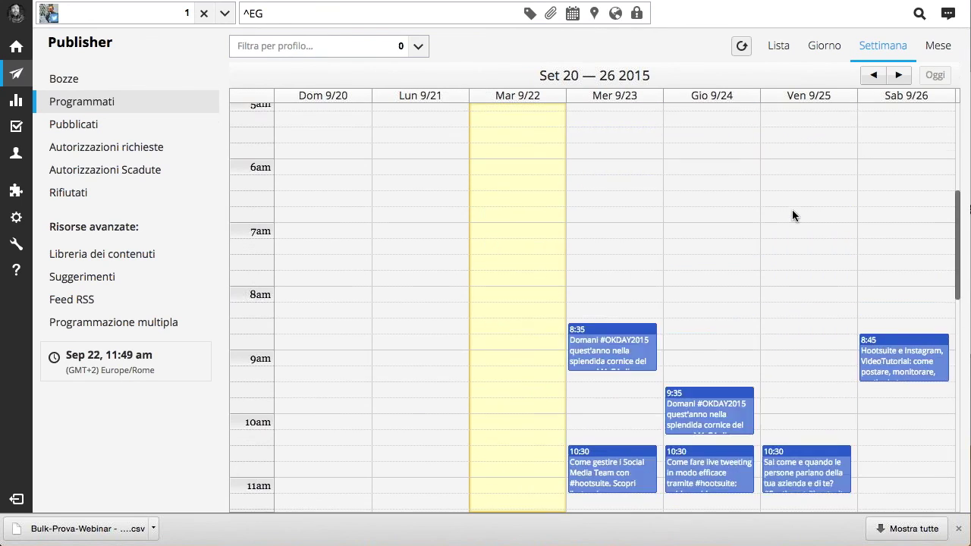
click(781, 48)
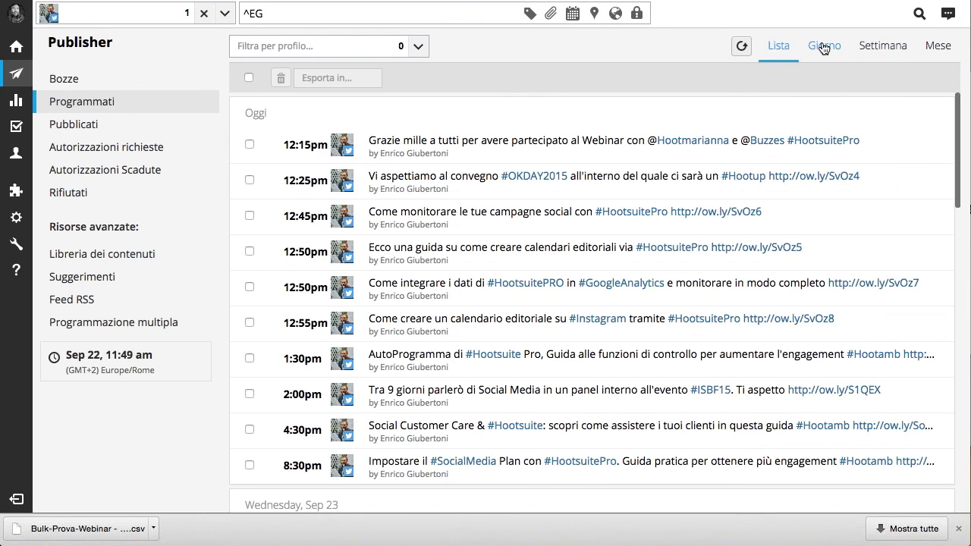
click(823, 47)
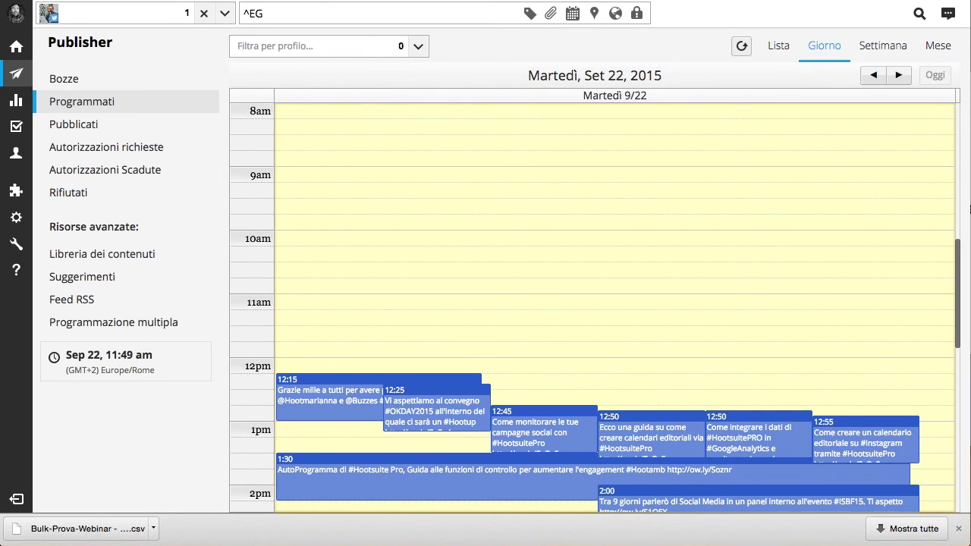
Switch to Google Drive, search for "mastro", and open the Mastro-Twittaio spreadsheet.
key(ctrl+Tab)
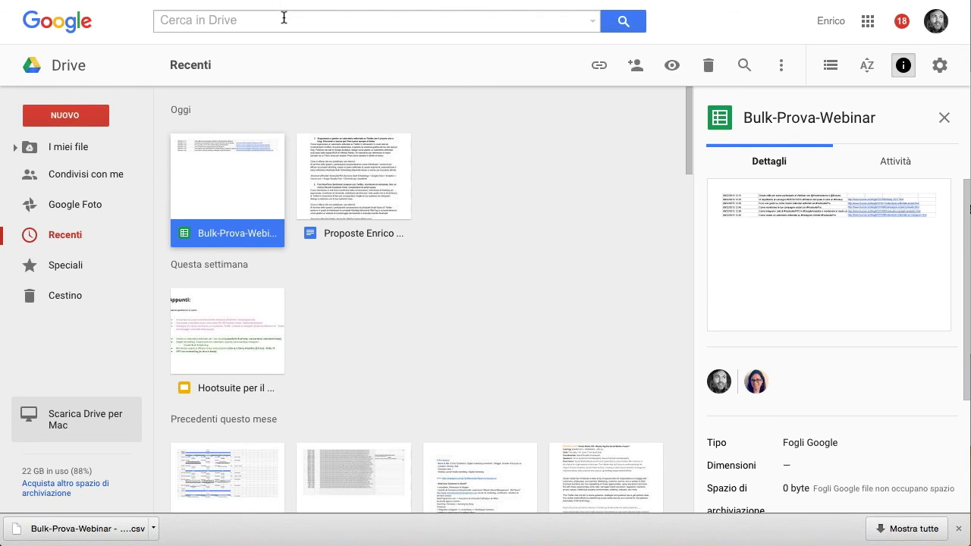
click(284, 18)
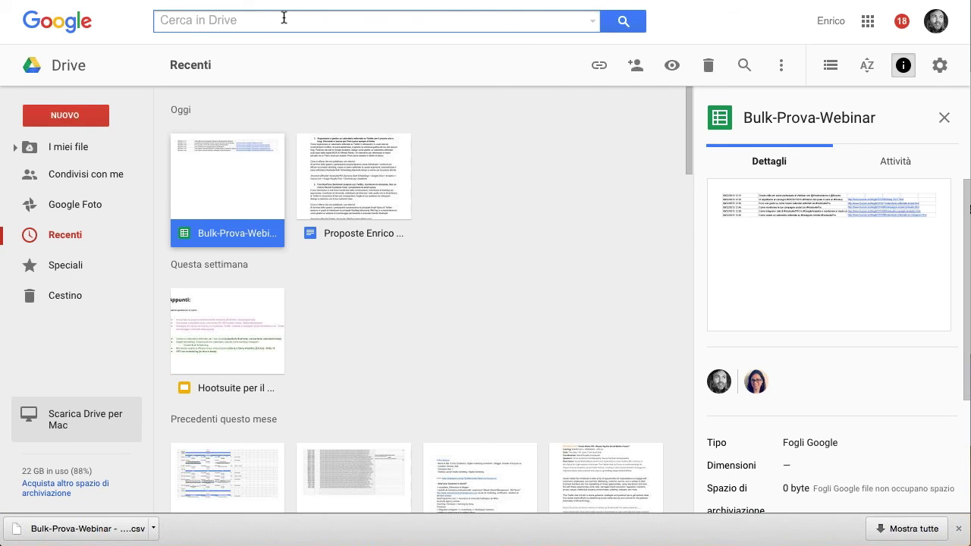
text(mastro)
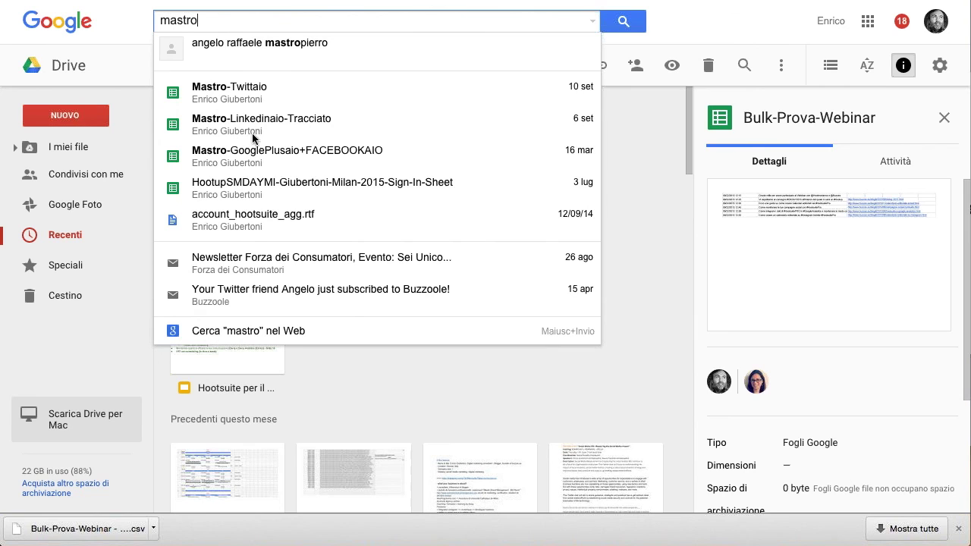
click(217, 99)
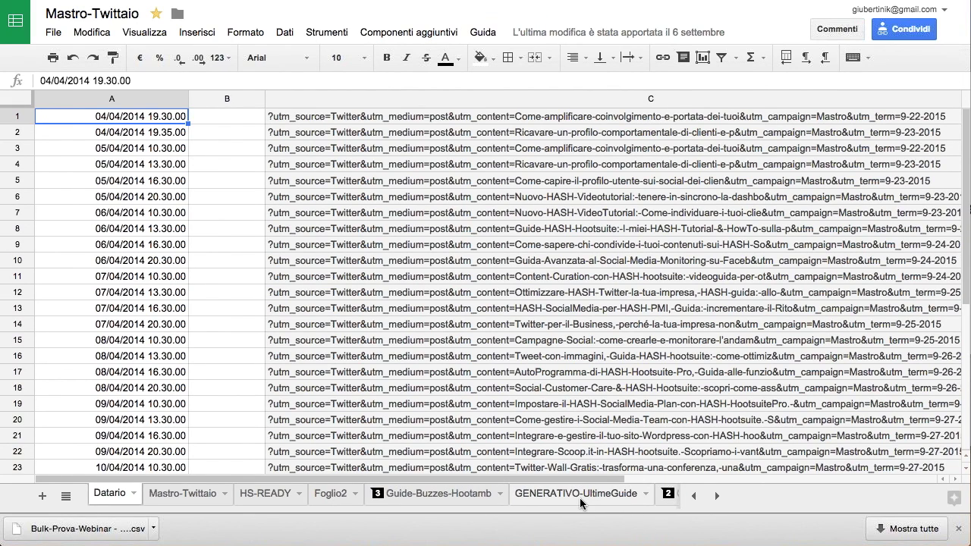
Inspect the message-length formula in C1 of the GENERATIVO-UltimeGuide sheet and view the Guide-Buzzes-Hootamb sheet.
click(580, 498)
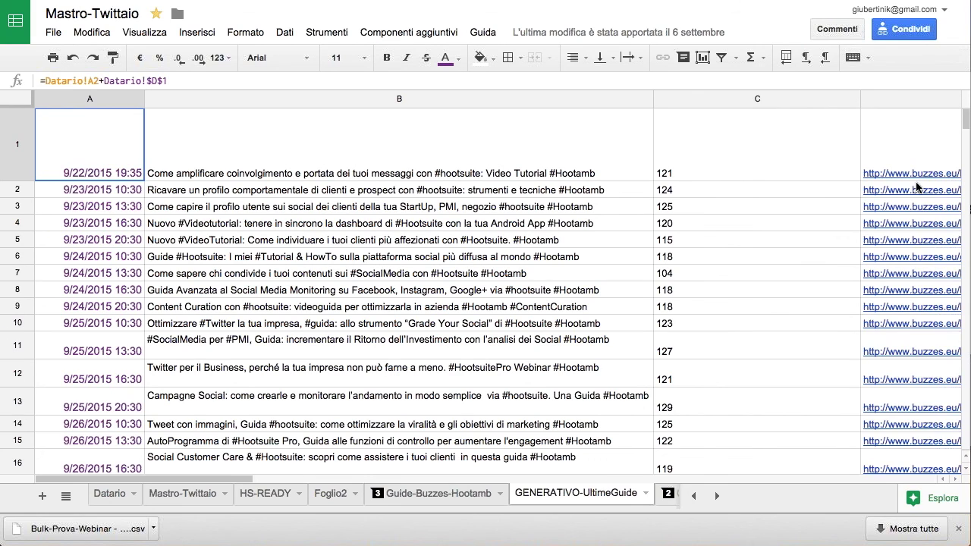
click(675, 175)
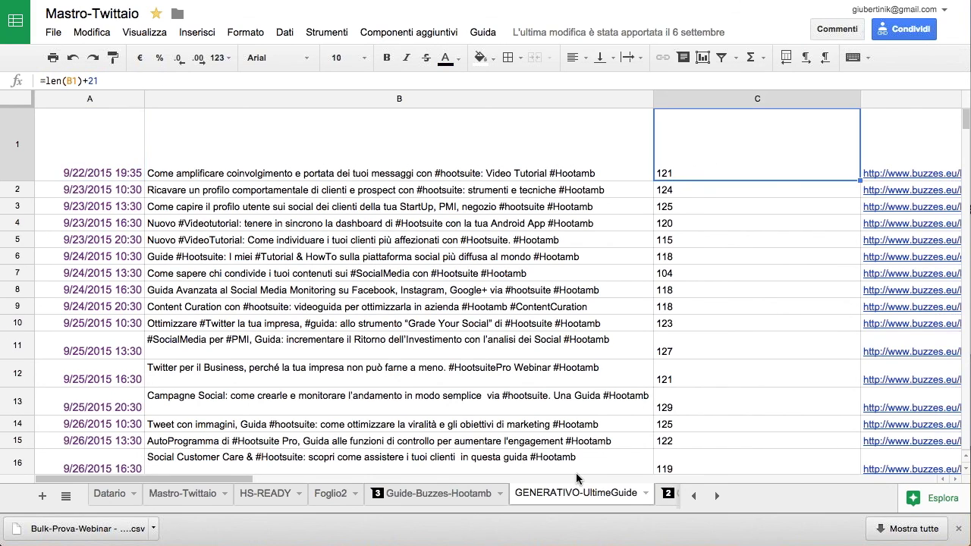
click(422, 495)
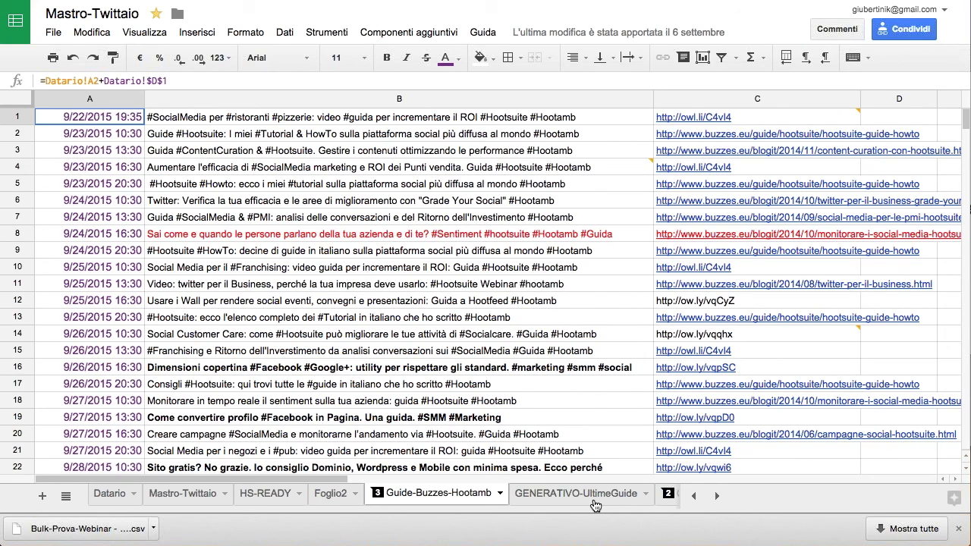
Open the CAMPAGNA-UltimeGuide sheet and examine its messages and the campaign-tracking parameters in their links.
click(716, 497)
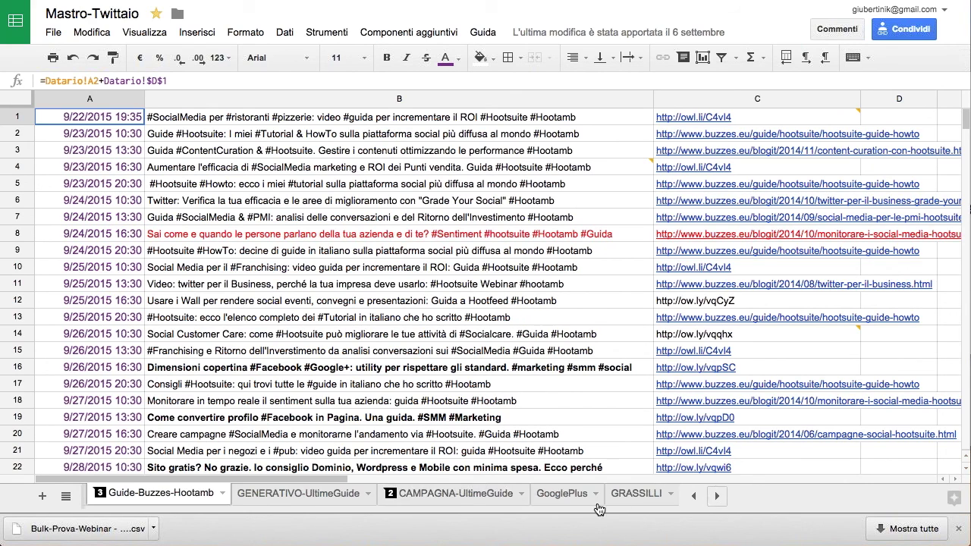
click(471, 494)
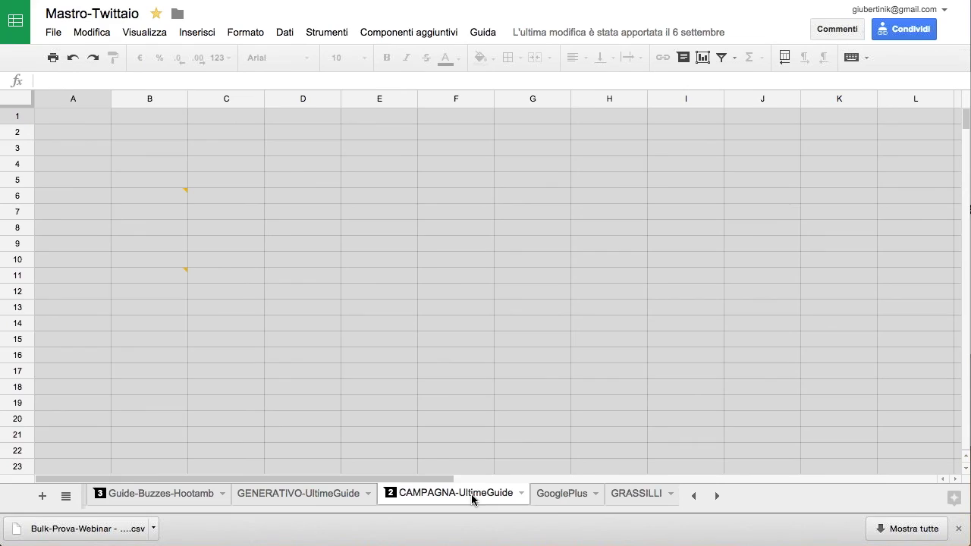
scroll(360, 292, right, 10)
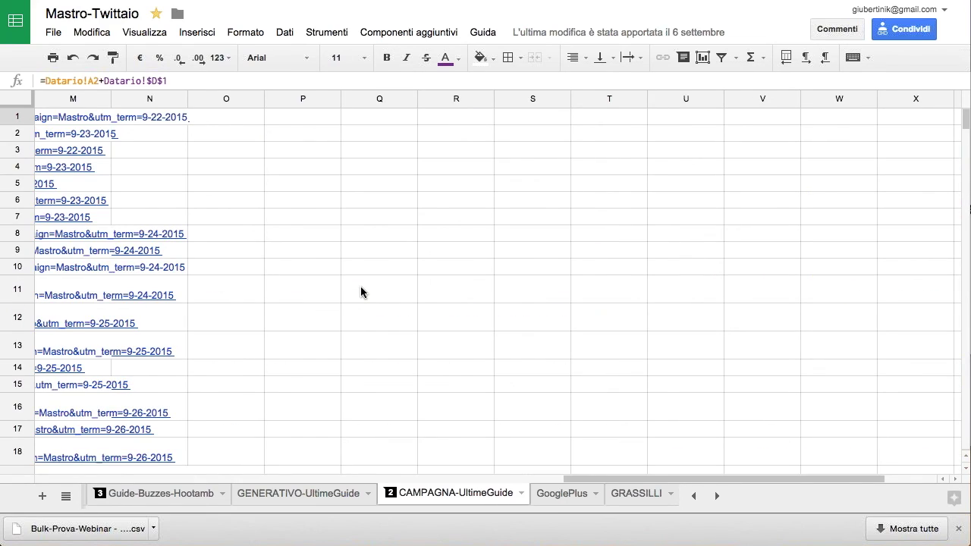
scroll(361, 292, left, 8)
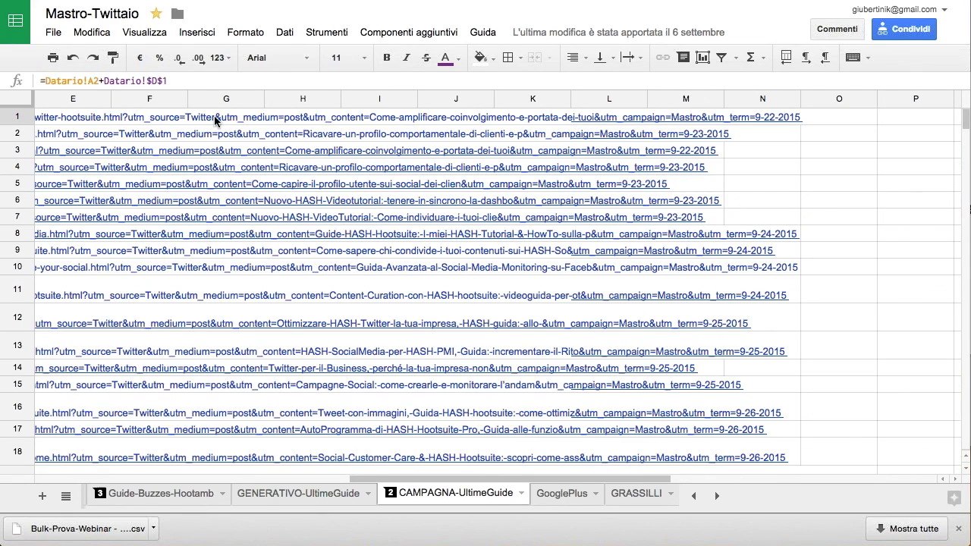
scroll(256, 122, left, 5)
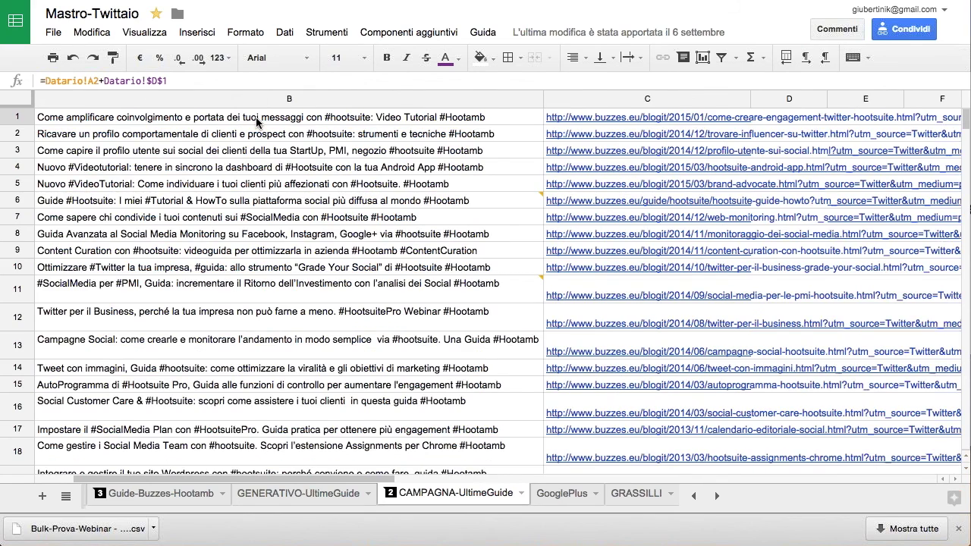
scroll(256, 122, left, 2)
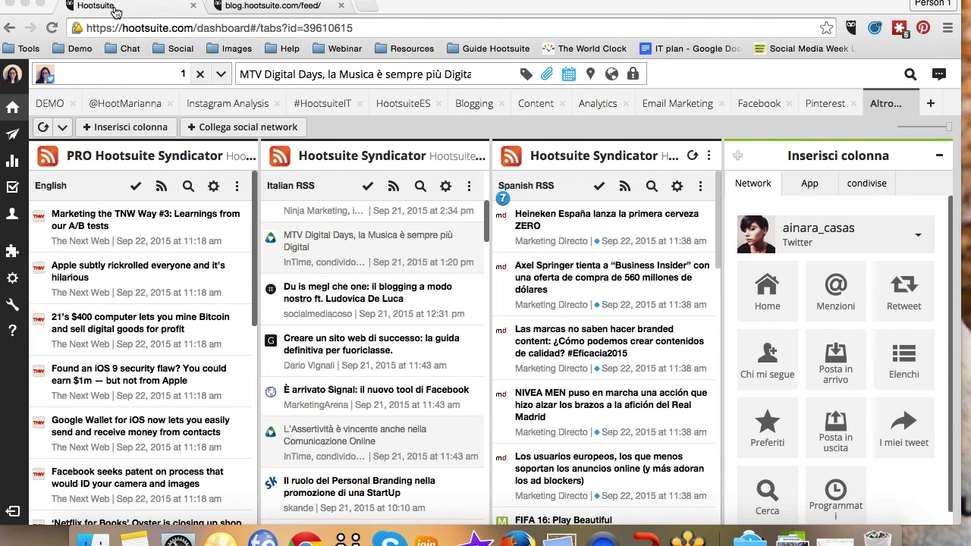
key(super+Tab)
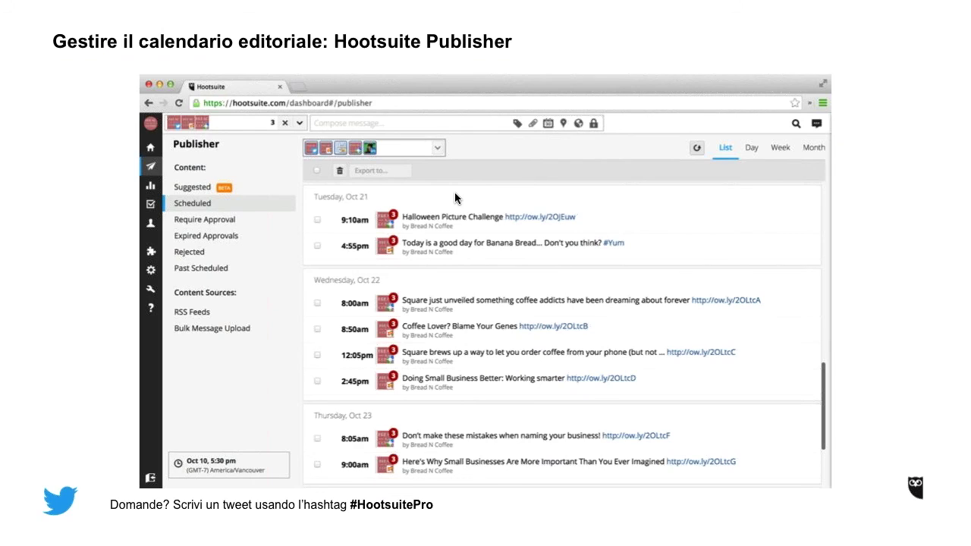
key(Right)
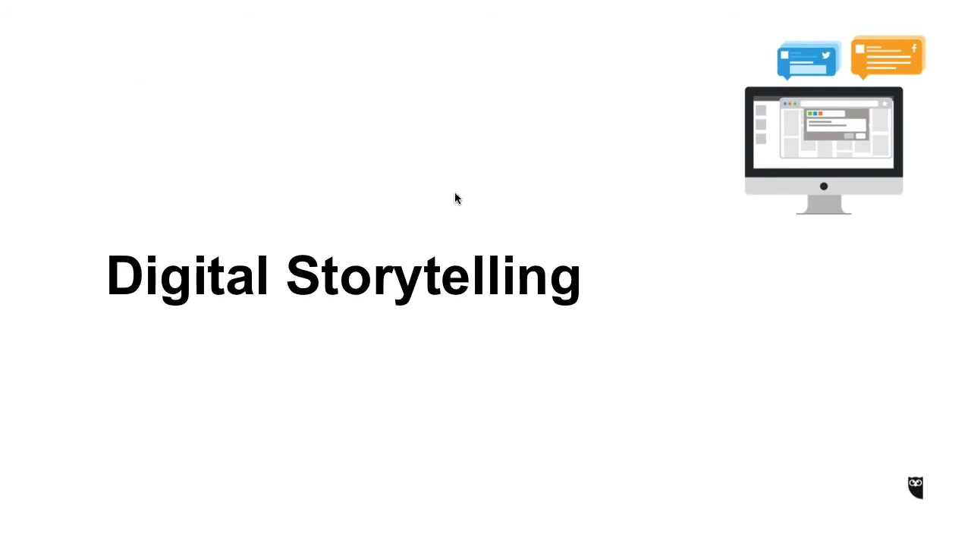